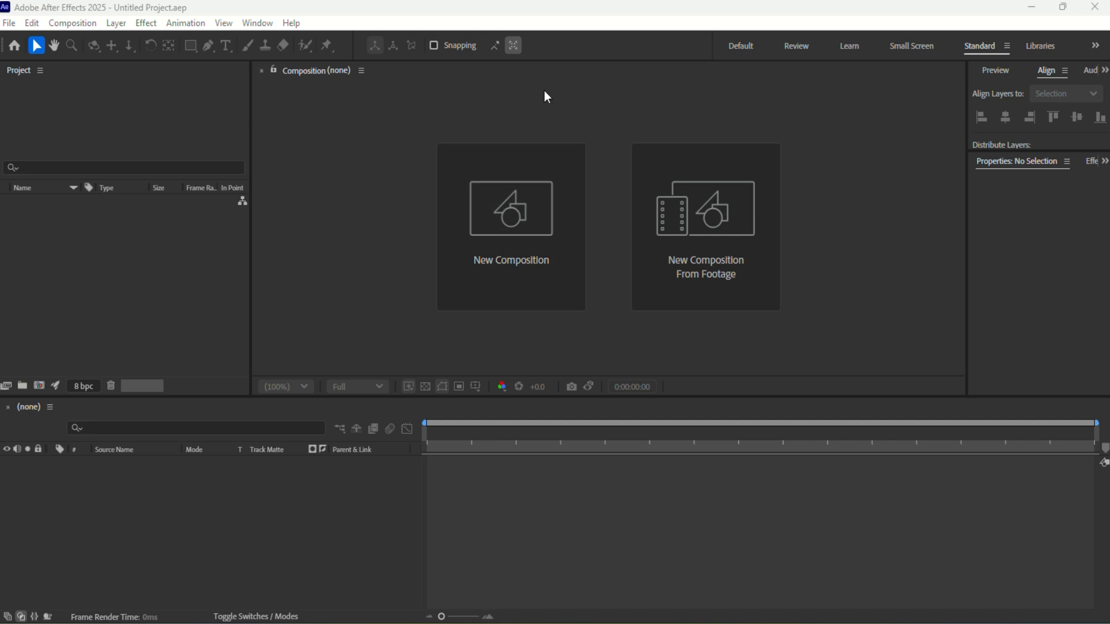
Step: Set up a new composition named First day using the Social Media Landscape HD 1920x1080 30 fps preset
click(524, 246)
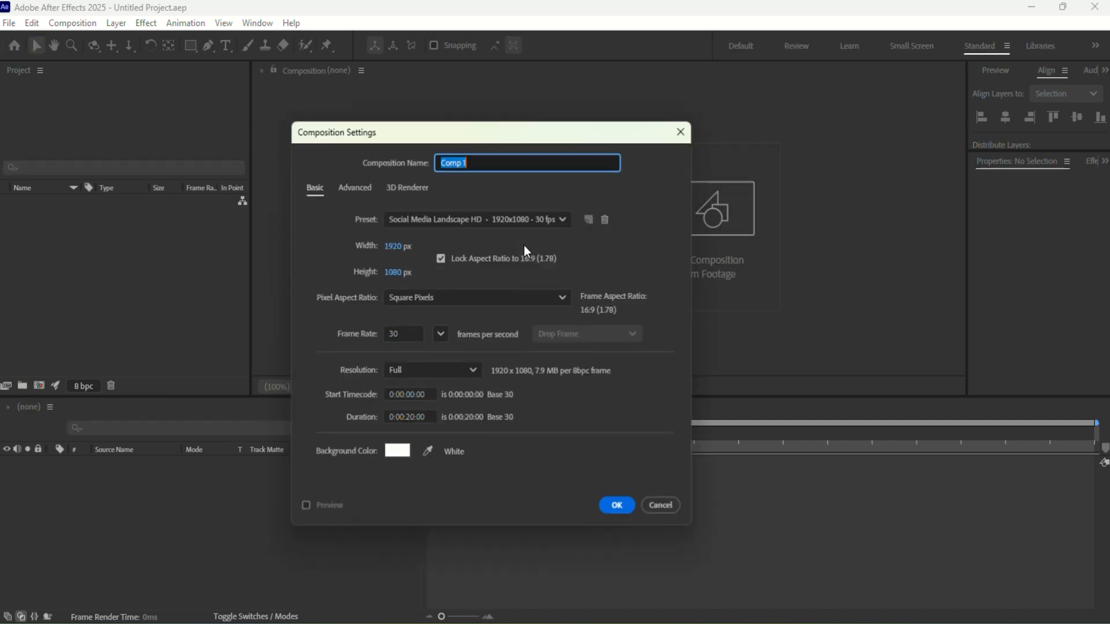
click(477, 162)
double_click(478, 161)
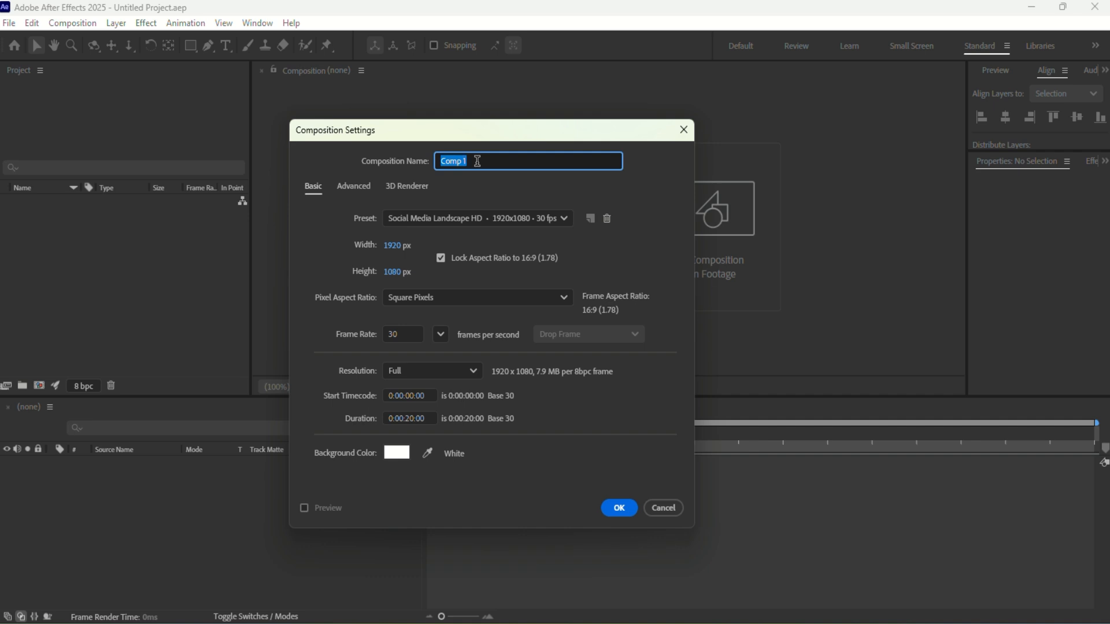
text(First day)
click(567, 223)
click(567, 222)
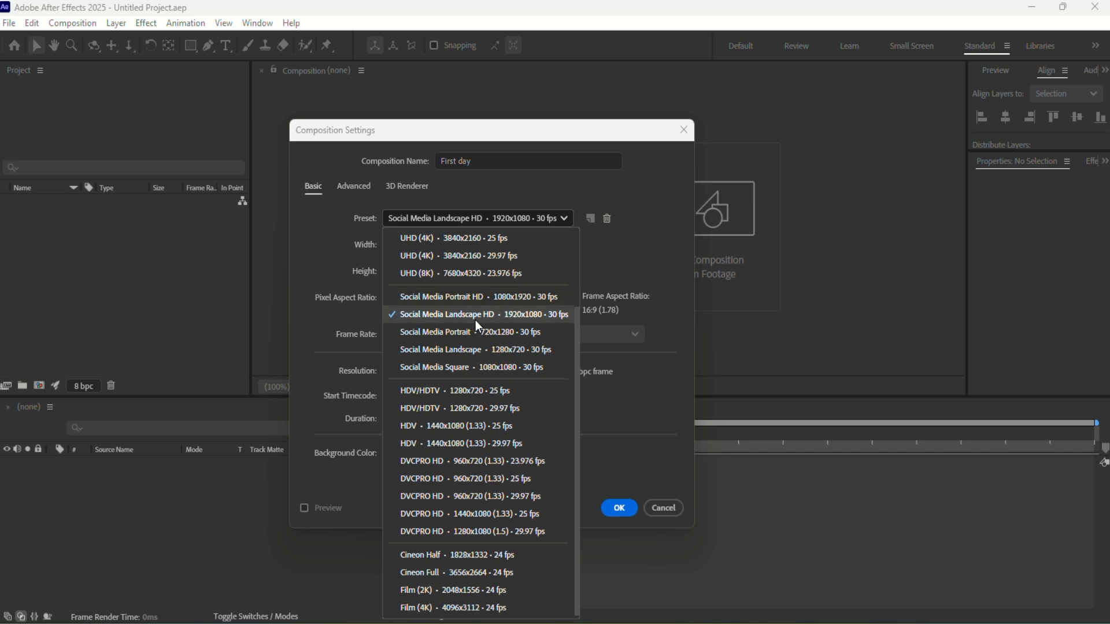
click(530, 318)
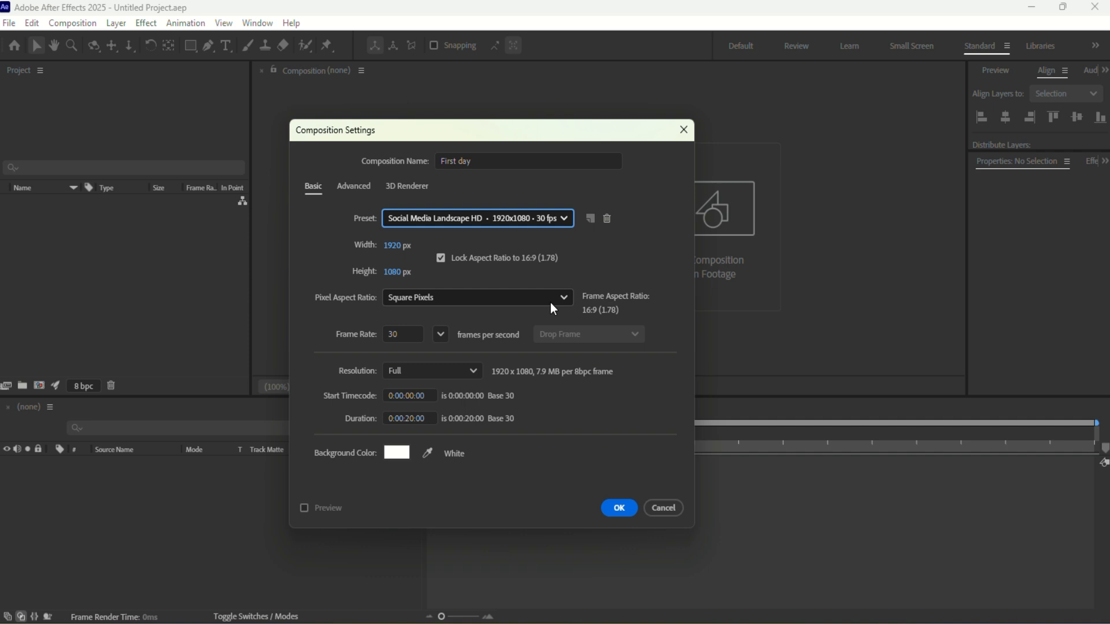
Step: Create the composition with a frame rate of 30, Full resolution and a white FFFFFF background
click(441, 335)
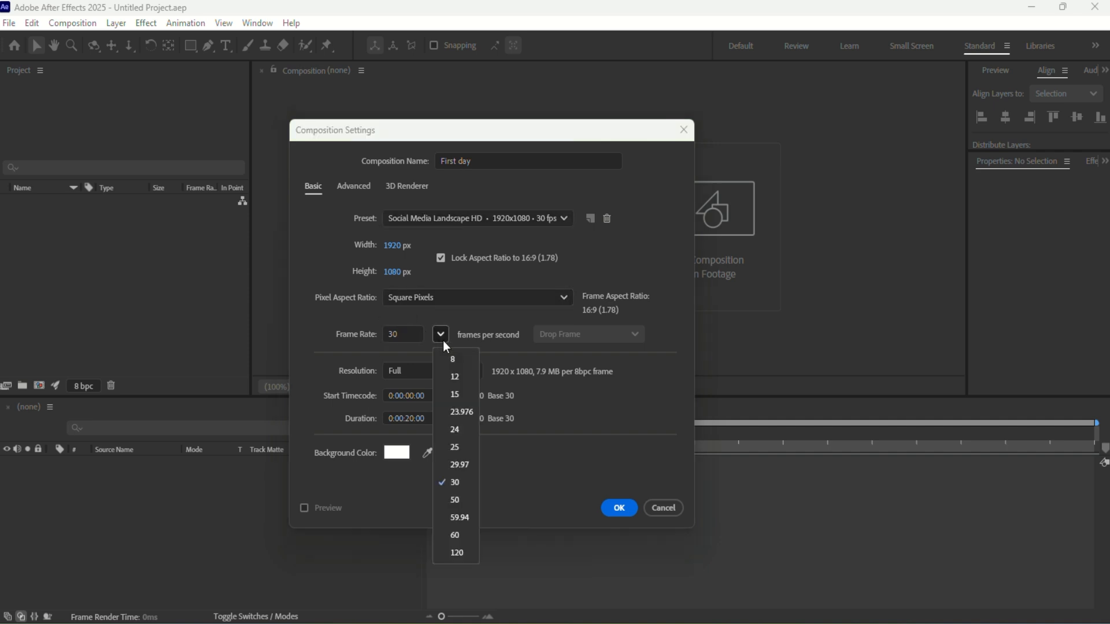
click(462, 305)
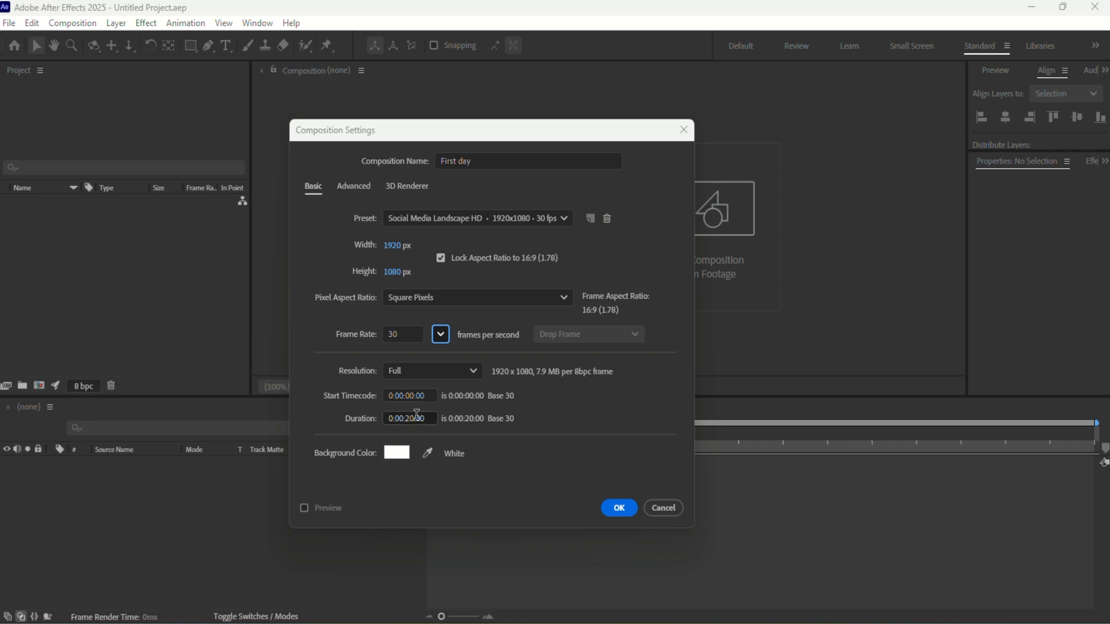
click(473, 375)
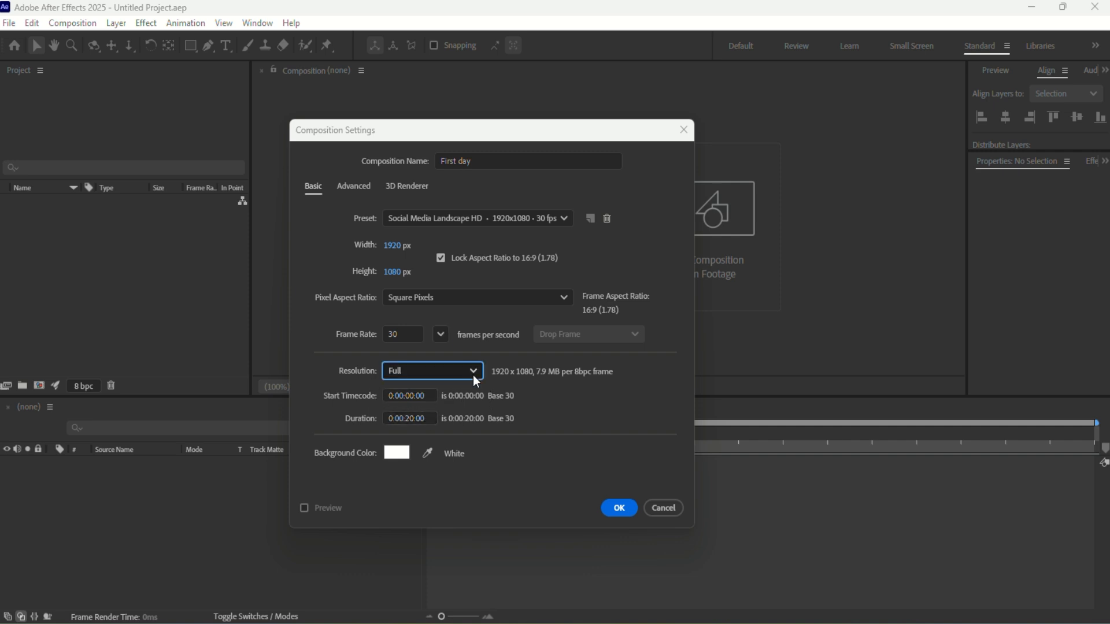
click(473, 376)
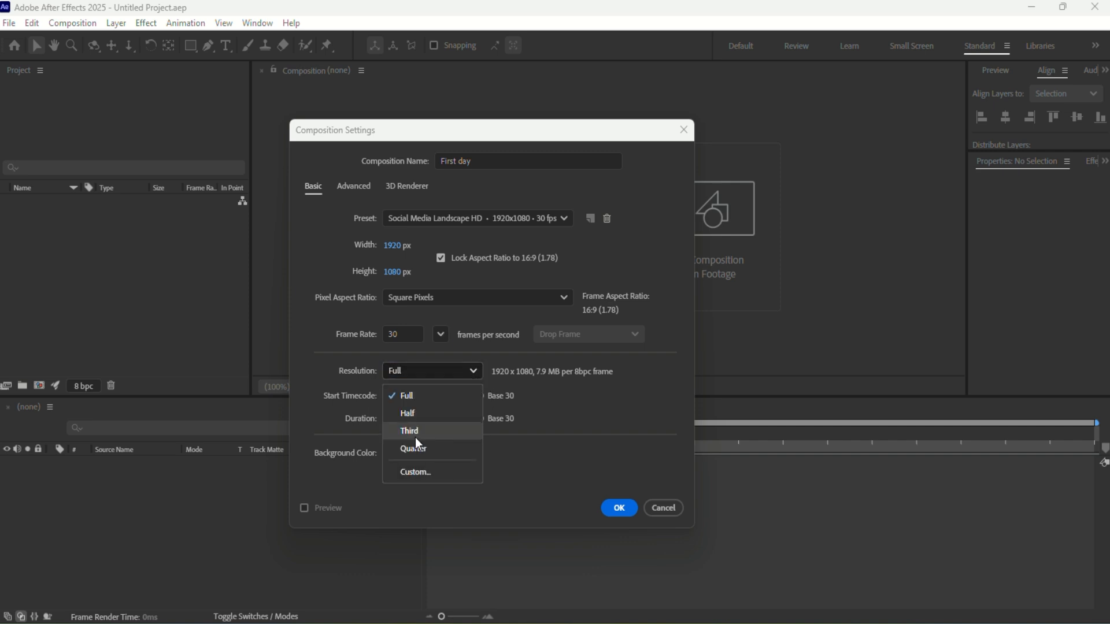
click(420, 396)
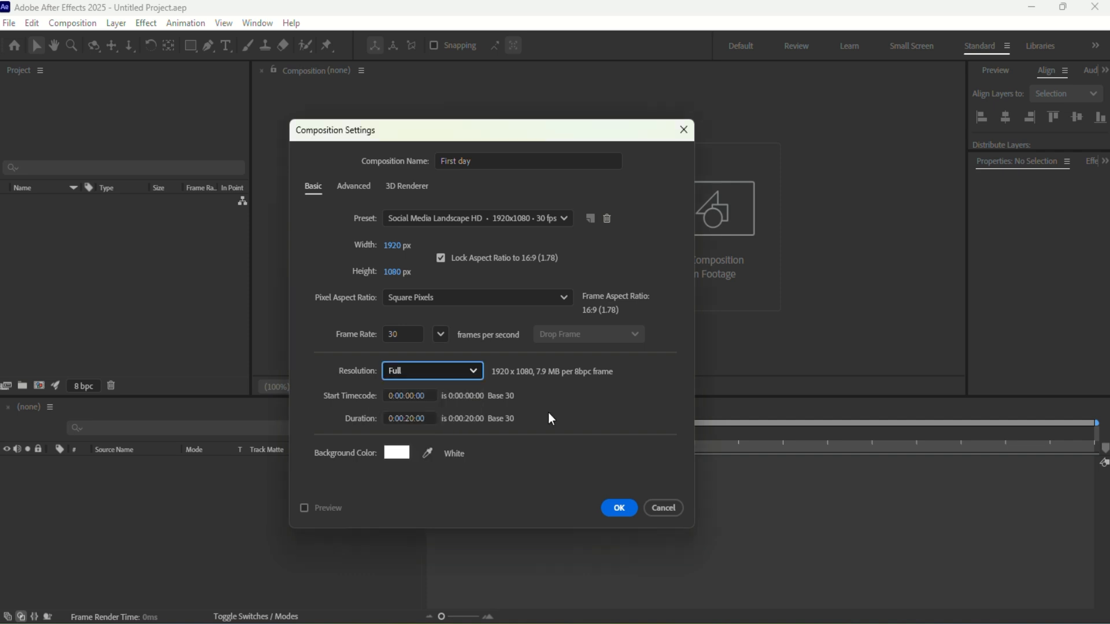
click(397, 453)
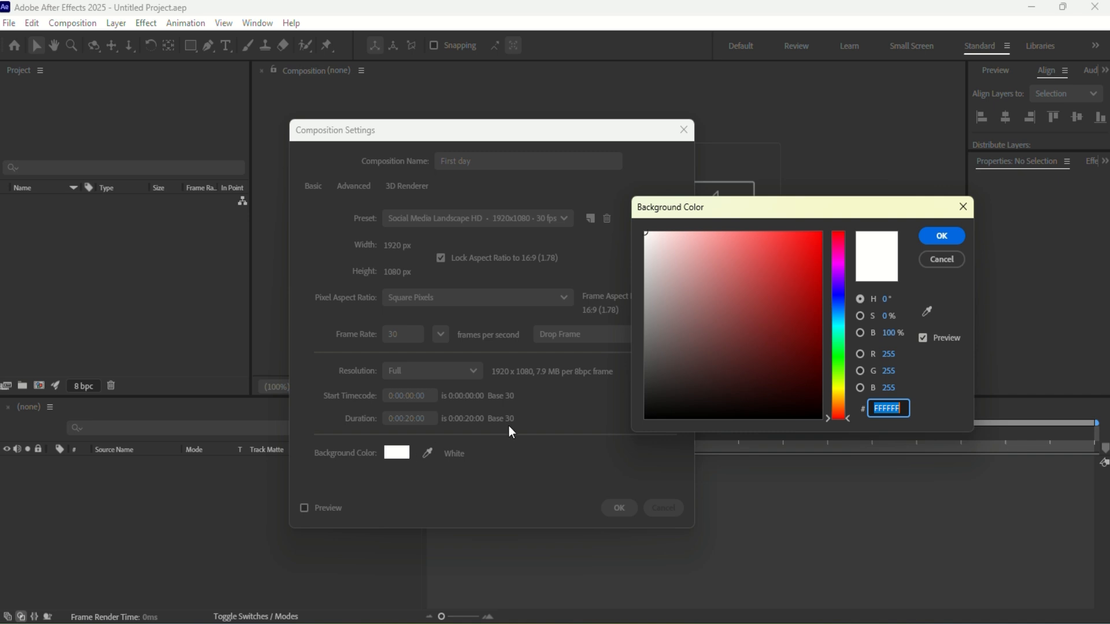
click(940, 237)
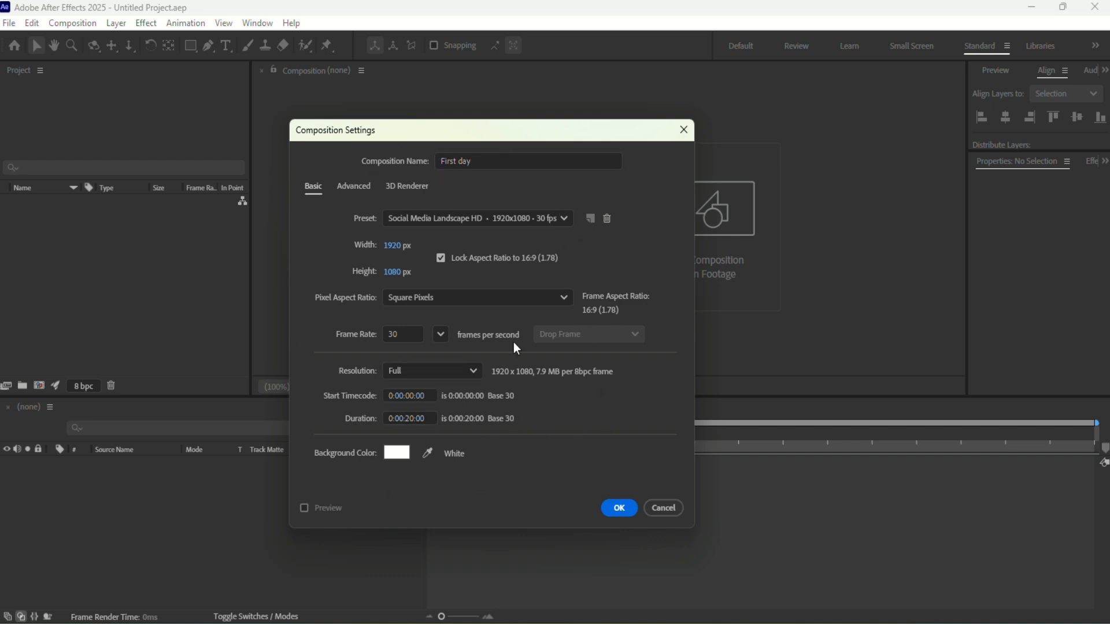
click(619, 508)
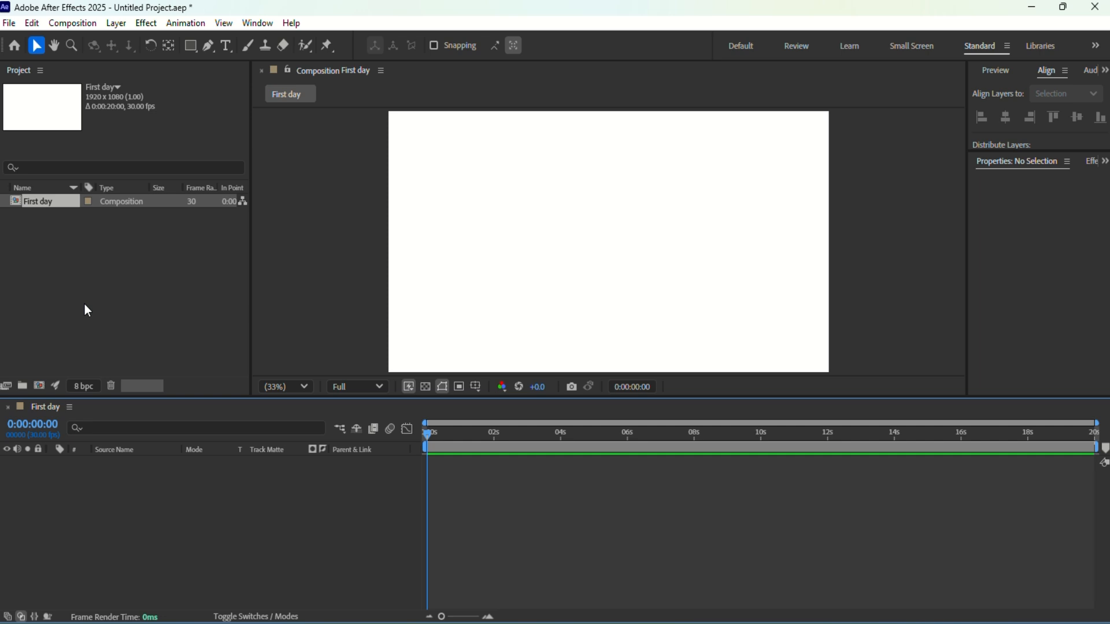
Step: Import Tree.ai from the AA folder on the desktop as footage with merged layers
click(82, 265)
double_click(82, 266)
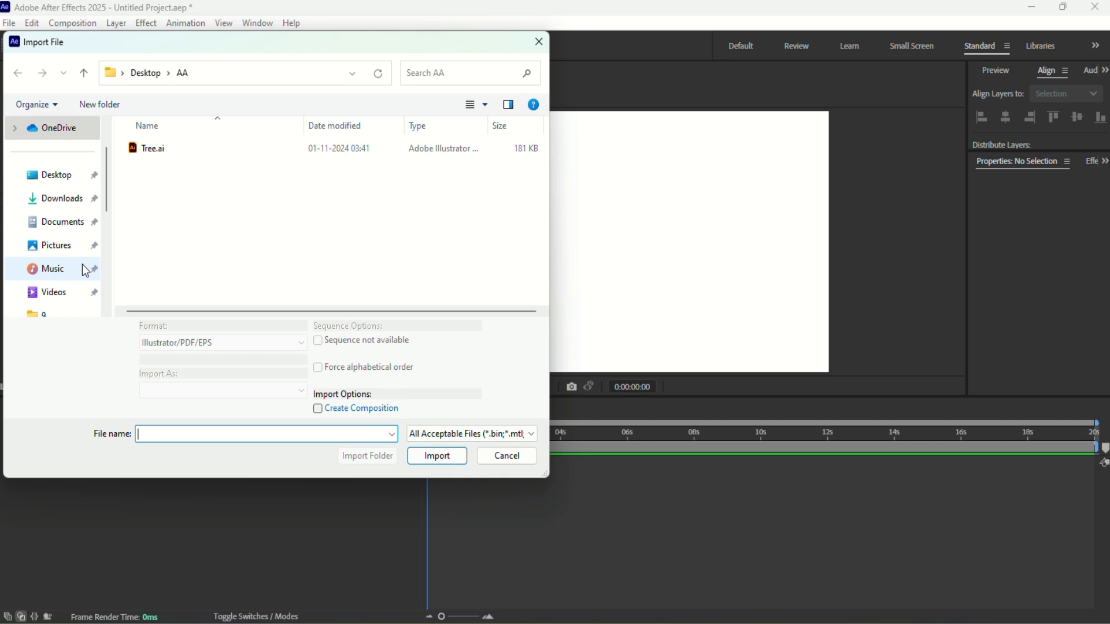
click(158, 151)
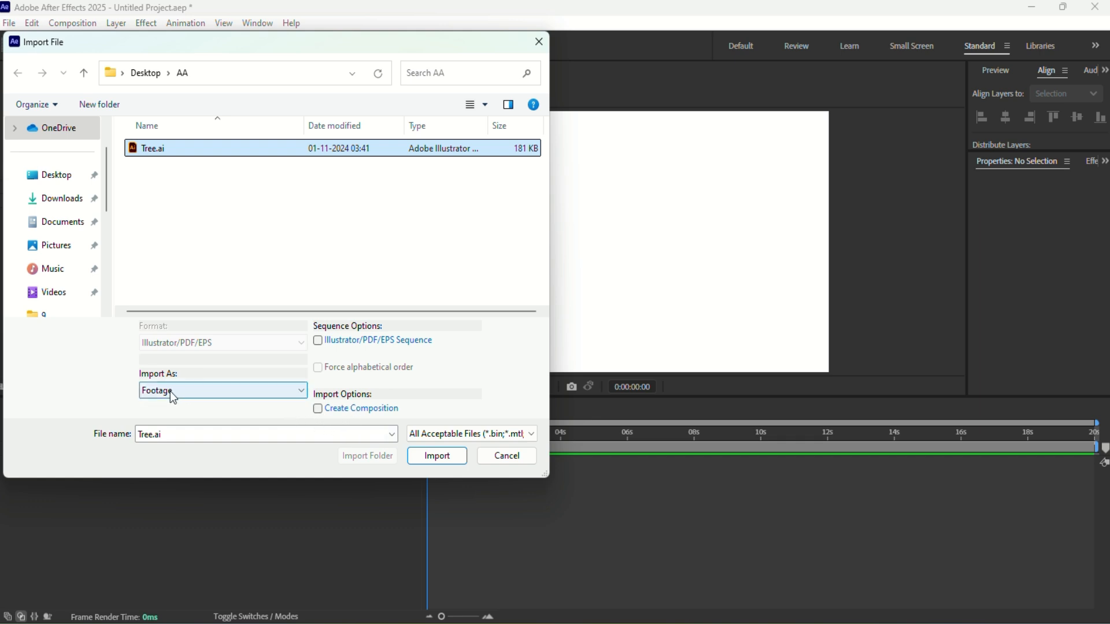
click(441, 461)
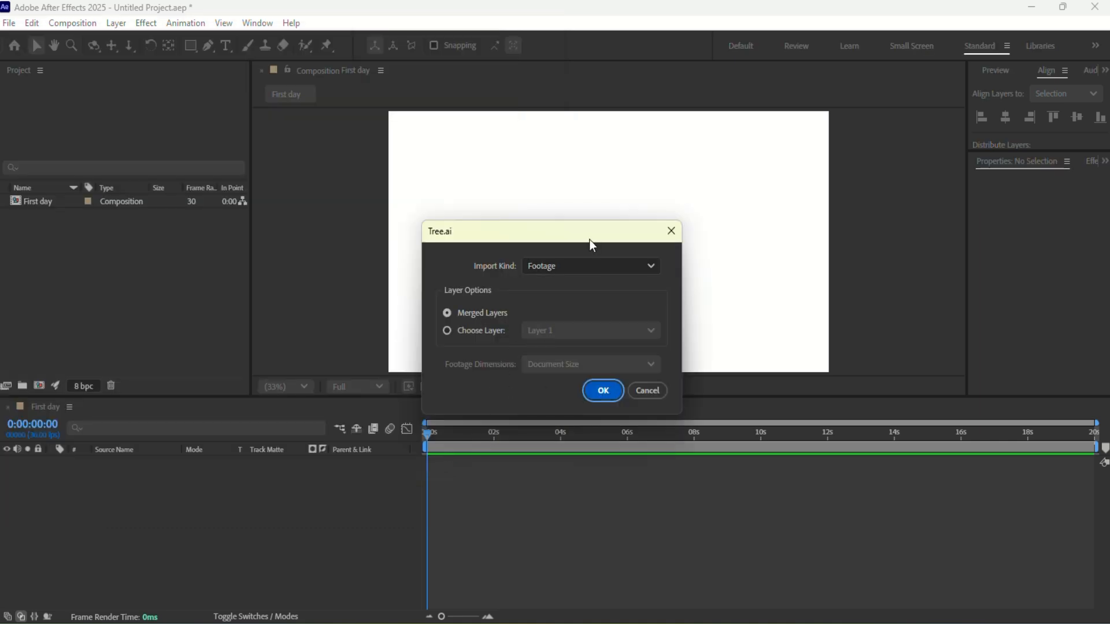
drag(585, 234, 564, 225)
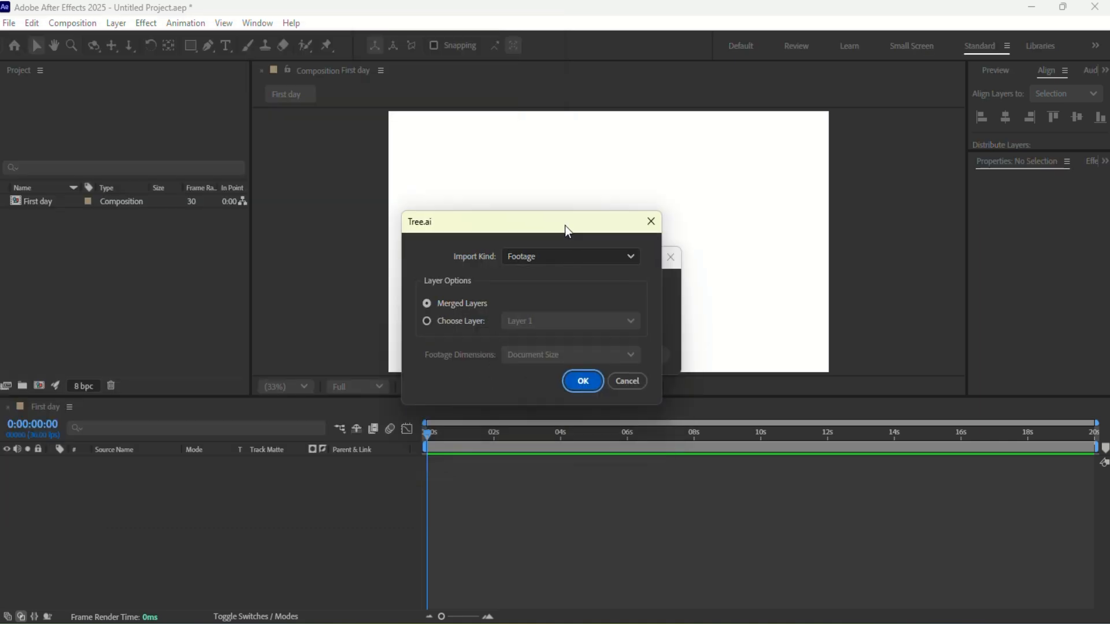
click(632, 264)
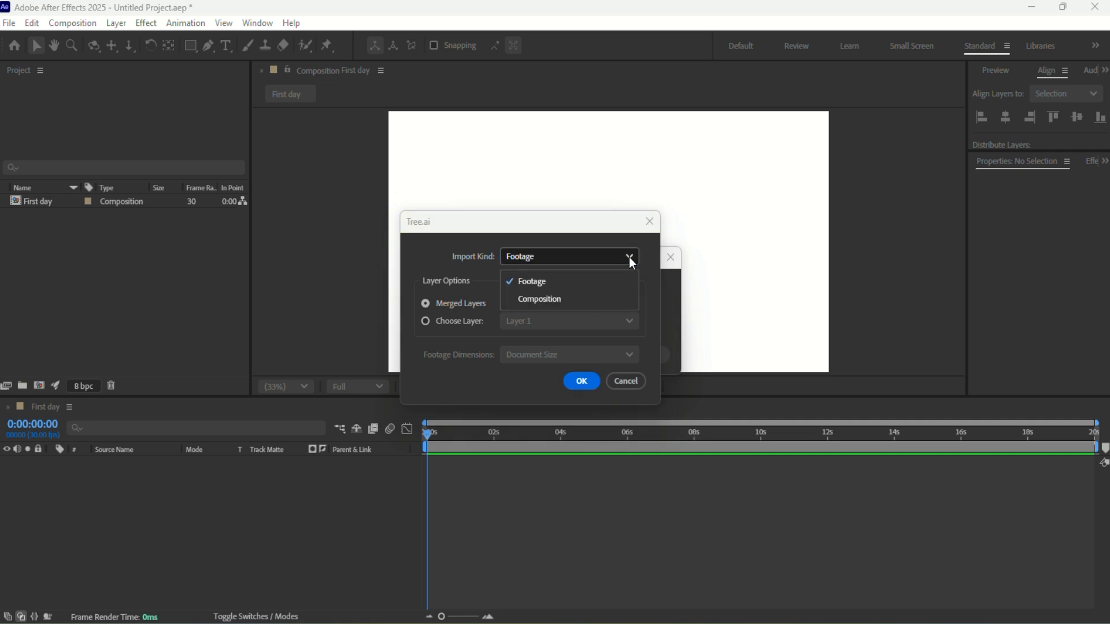
click(543, 280)
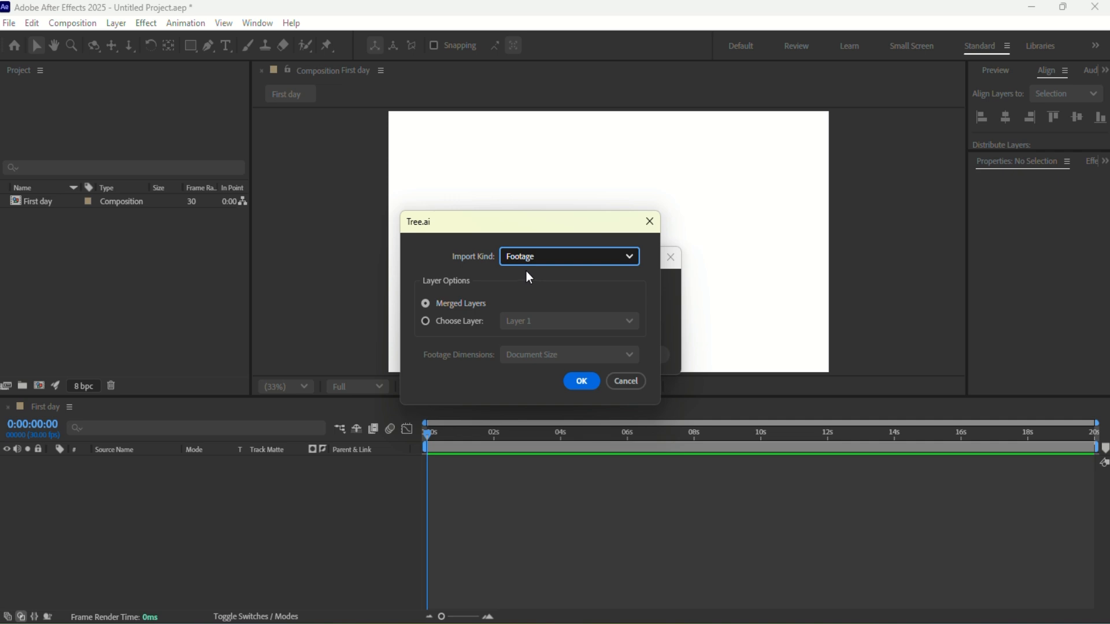
click(628, 263)
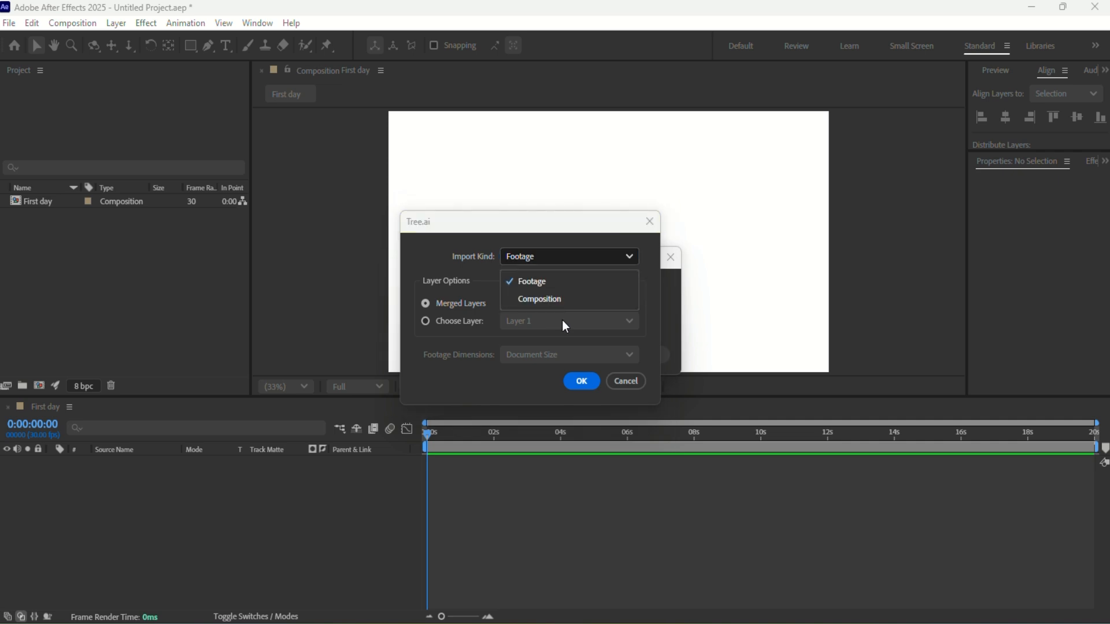
key(Escape)
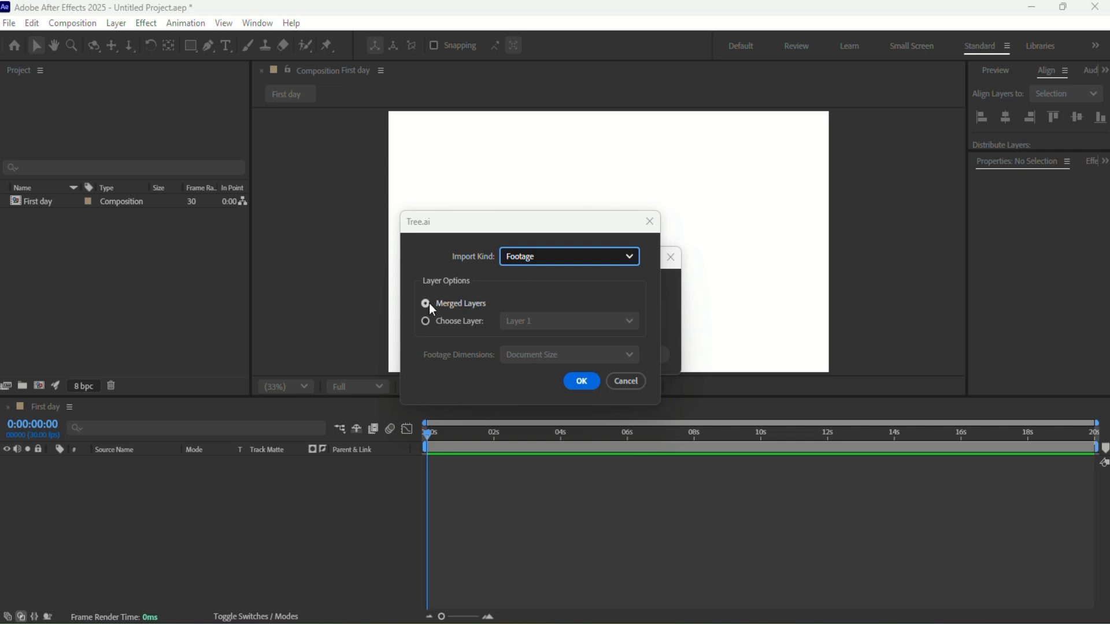
click(581, 383)
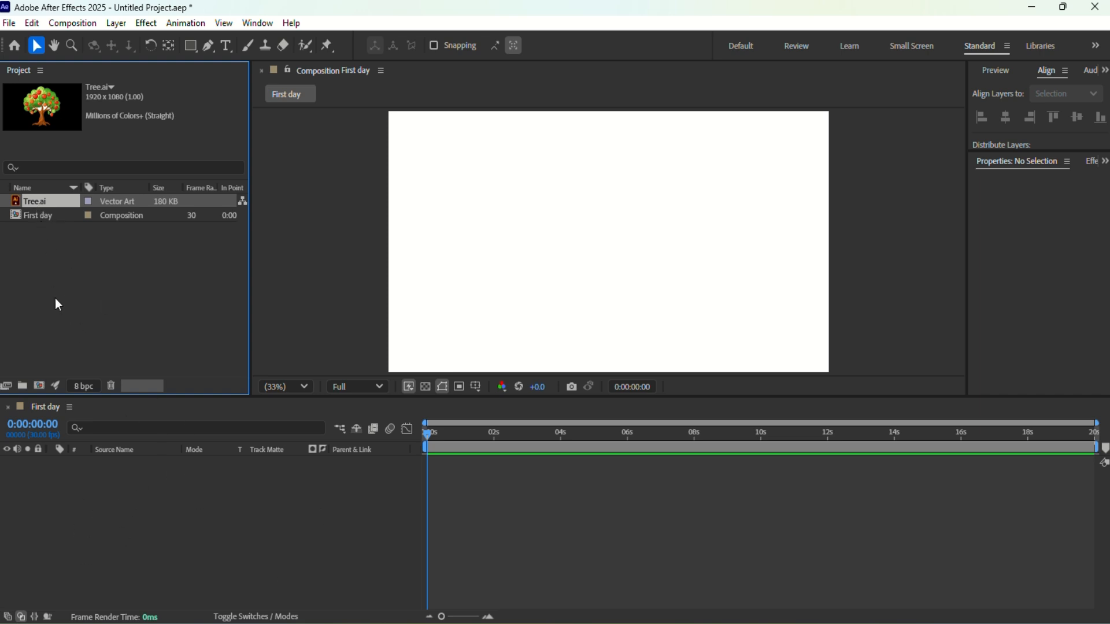
Step: Add Tree.ai as a layer to the First day timeline and leave that layer selected
drag(39, 199, 79, 465)
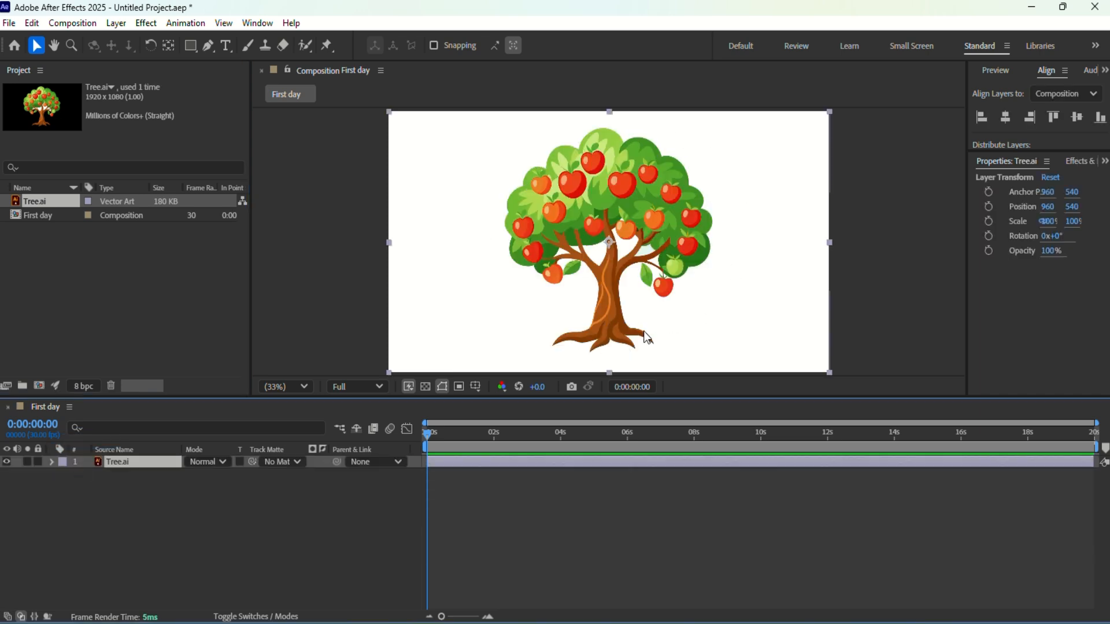
click(99, 507)
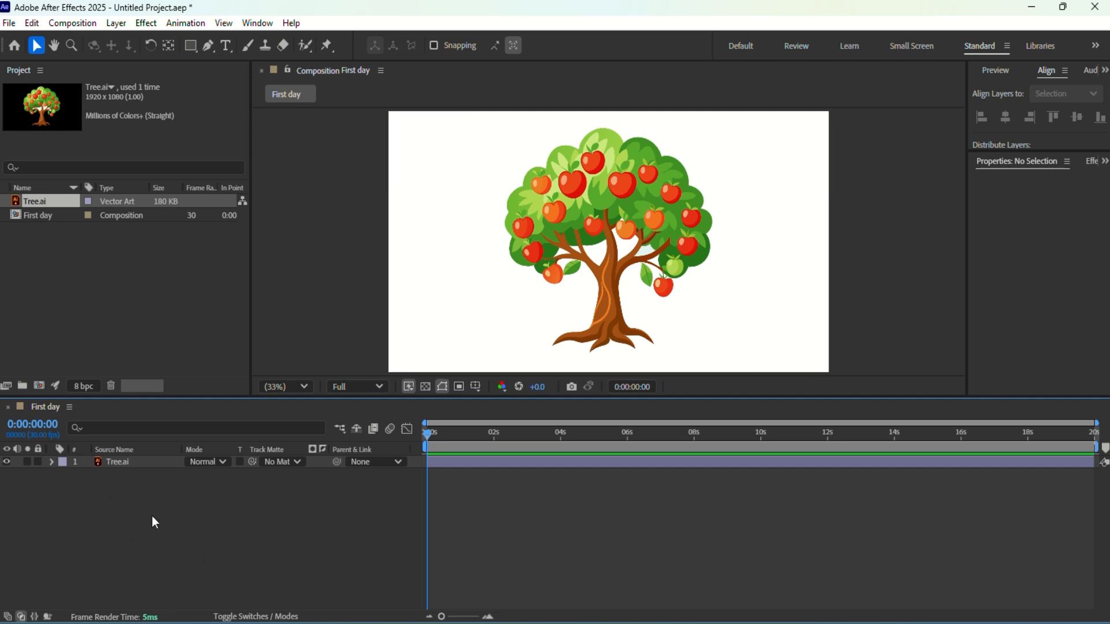
click(129, 465)
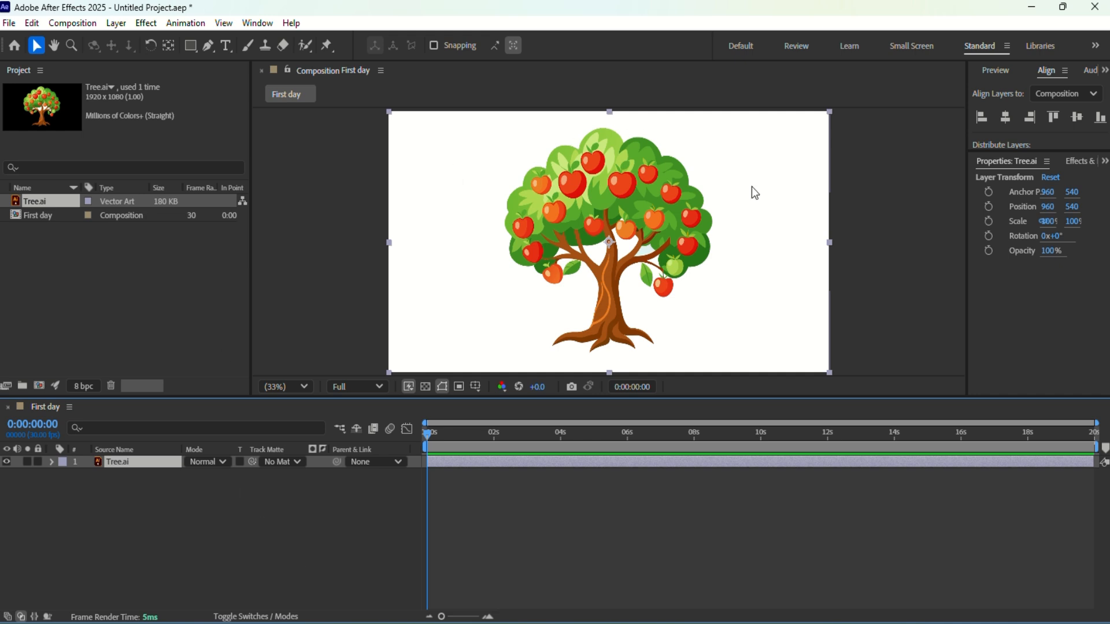
click(711, 473)
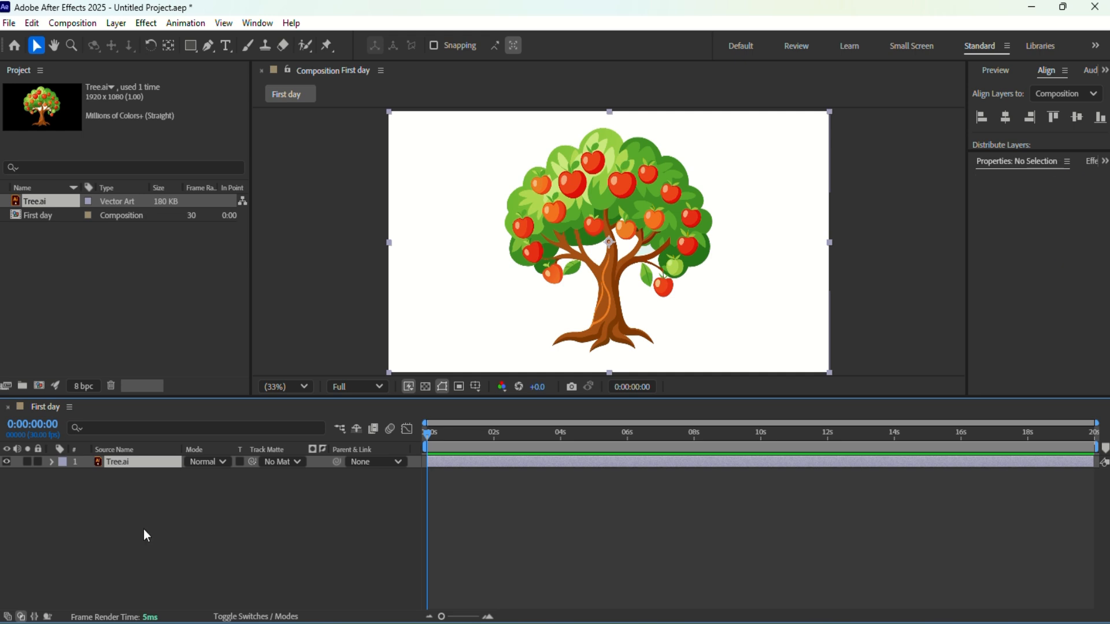
click(126, 470)
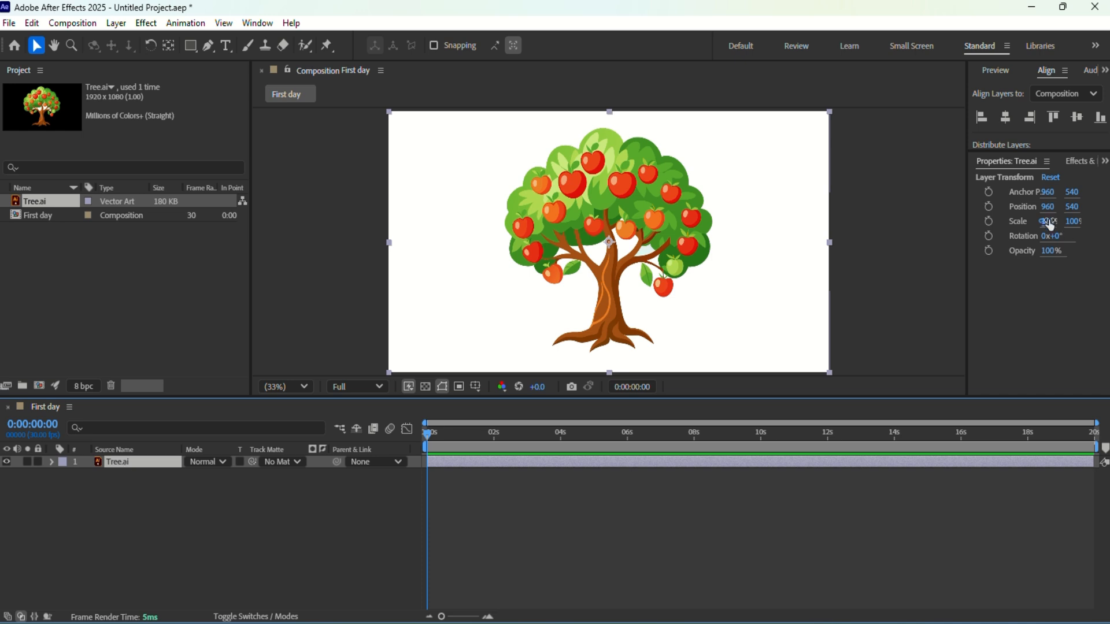
Step: Check that the Properties panel is enabled and expand the Tree.ai layer's Transform properties in the timeline
click(258, 23)
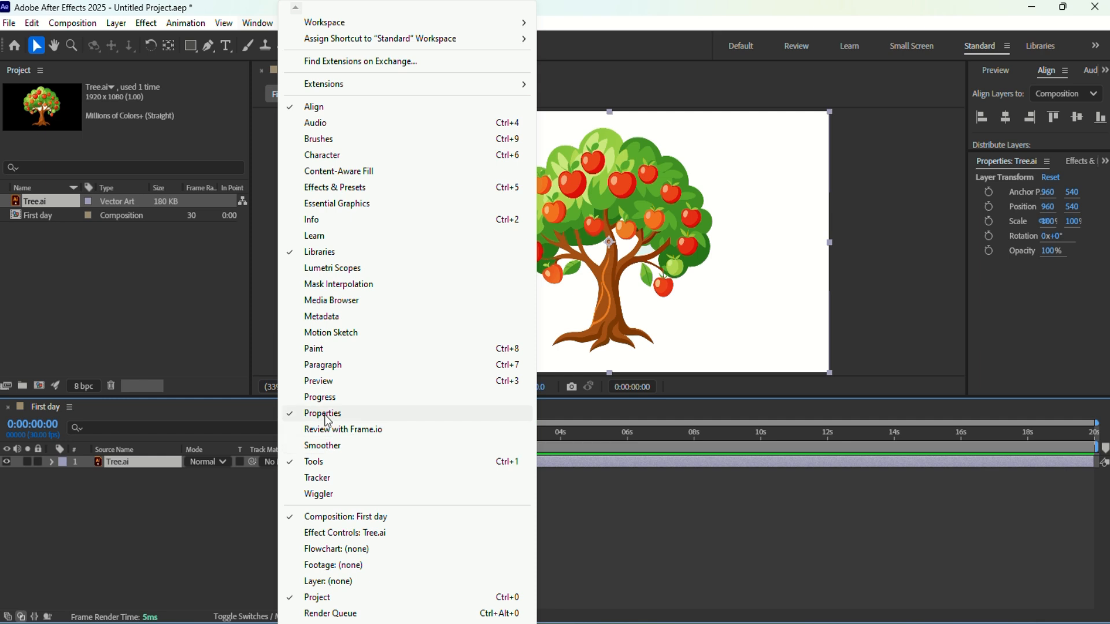
click(1005, 166)
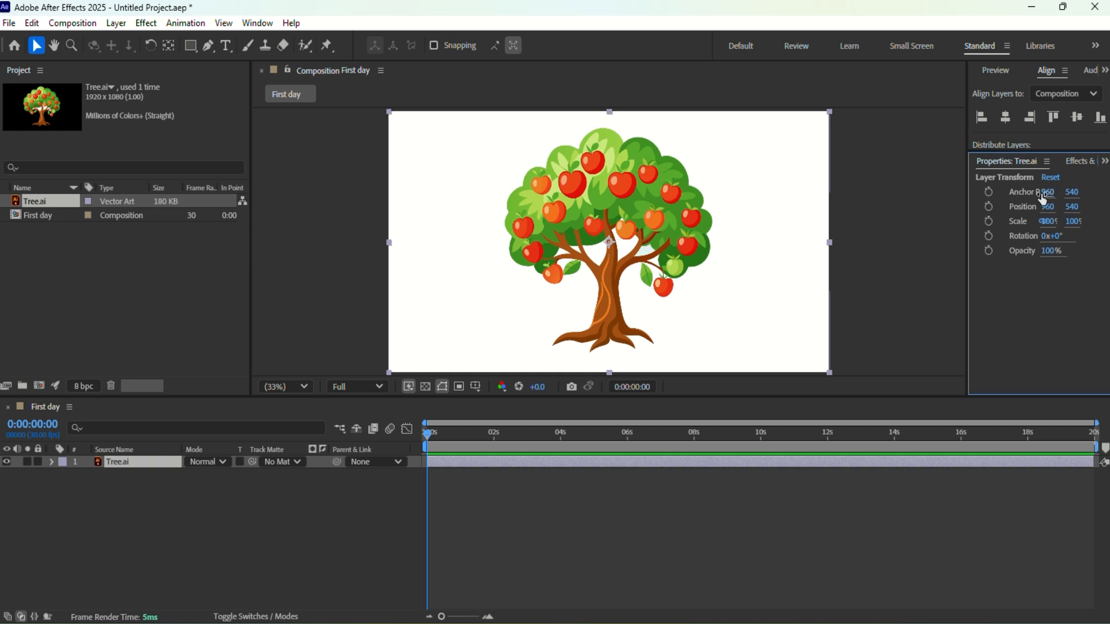
click(51, 462)
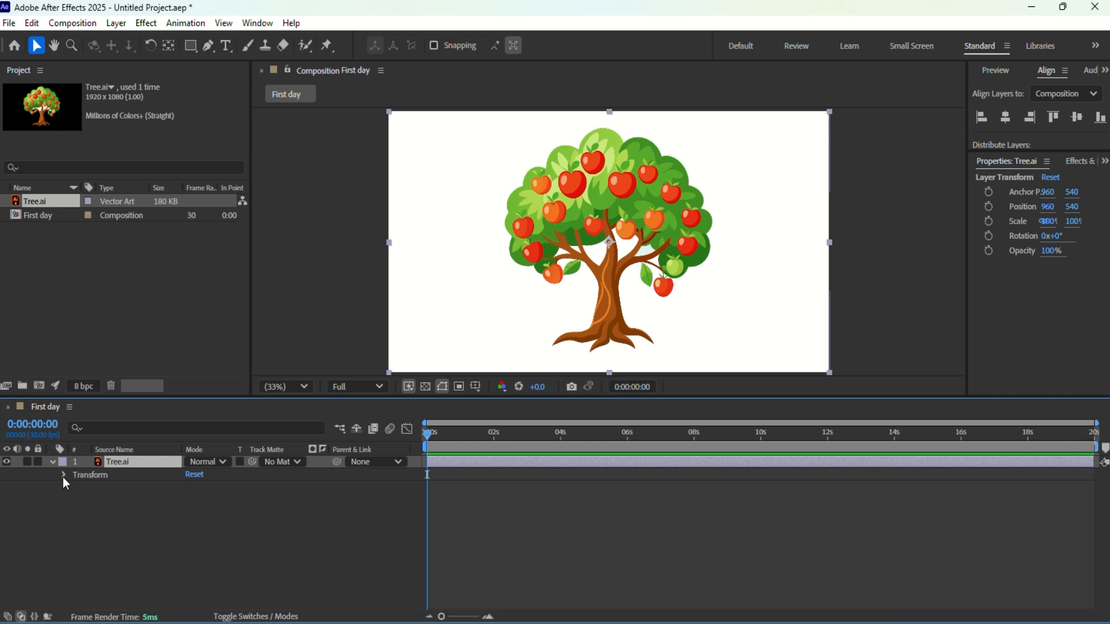
click(64, 475)
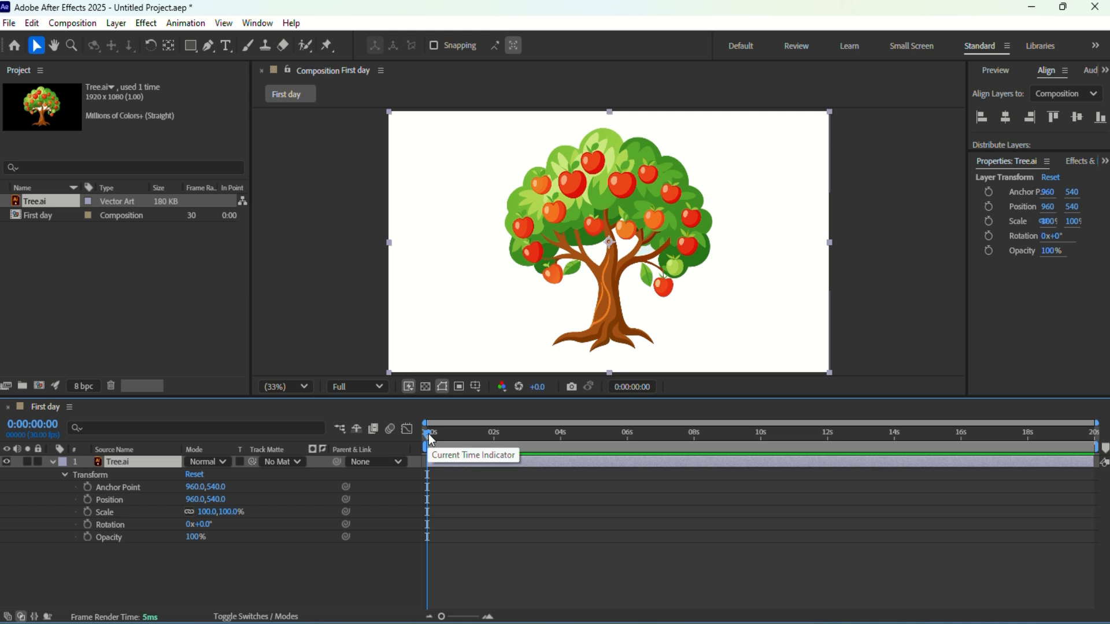
drag(429, 435, 427, 472)
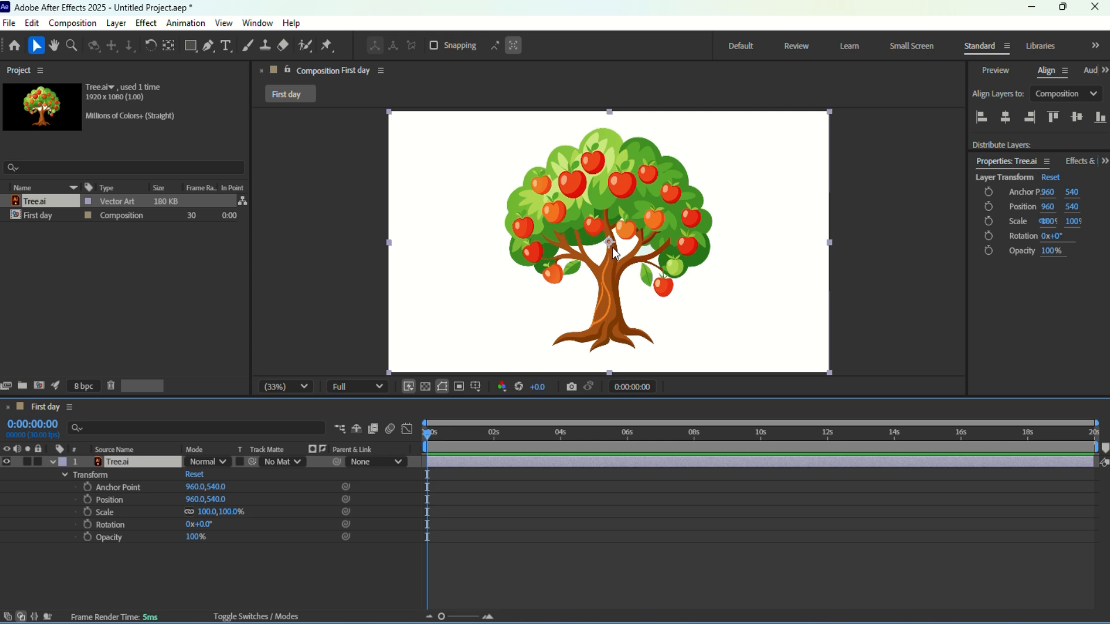
Step: Move the tree's anchor point to the base of the trunk, at about 951, 950, with the Pan Behind tool, and return to the Selection tool
click(169, 46)
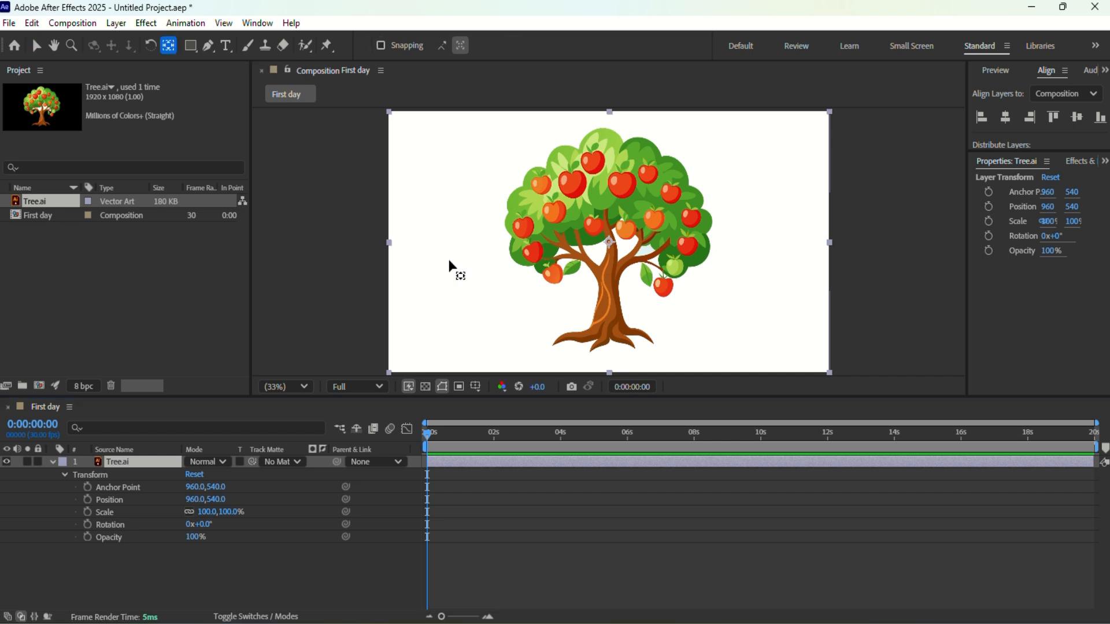
click(609, 242)
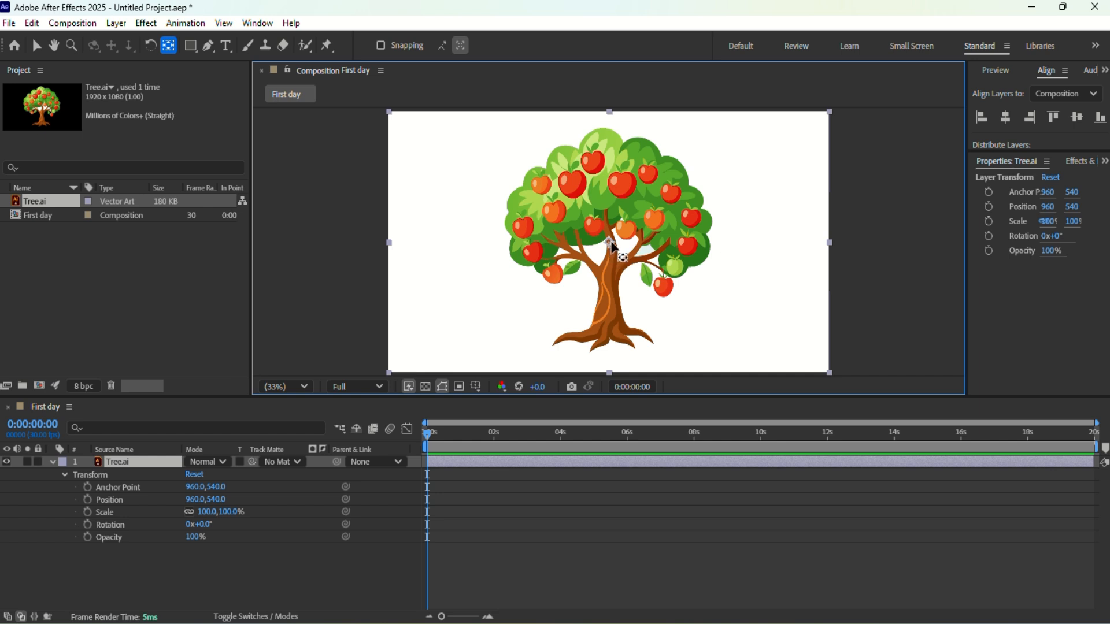
drag(611, 243, 610, 344)
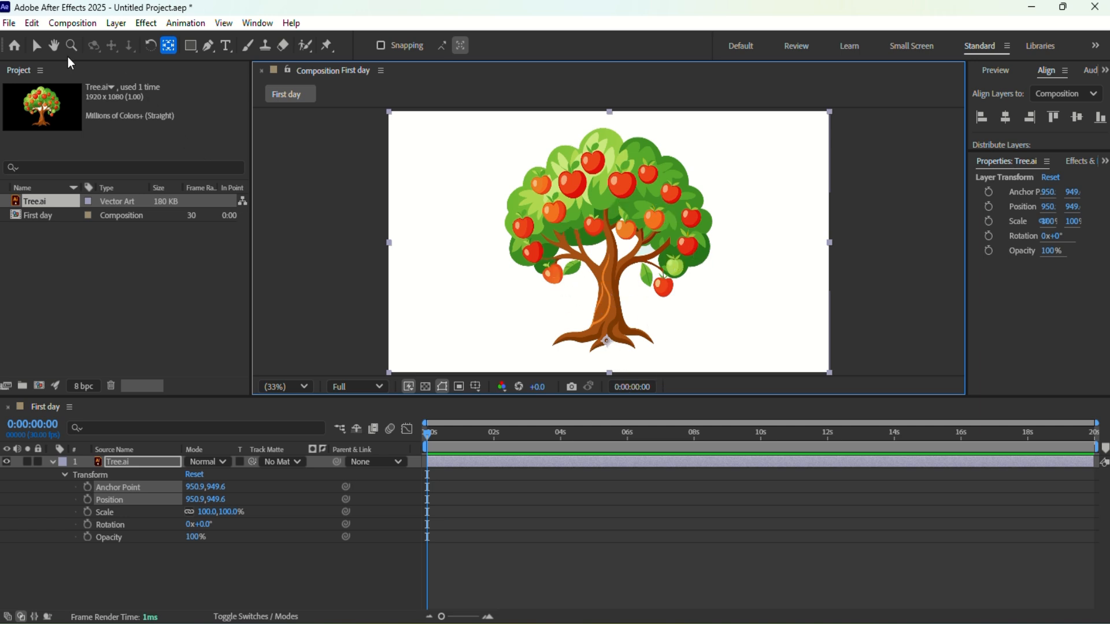
click(36, 50)
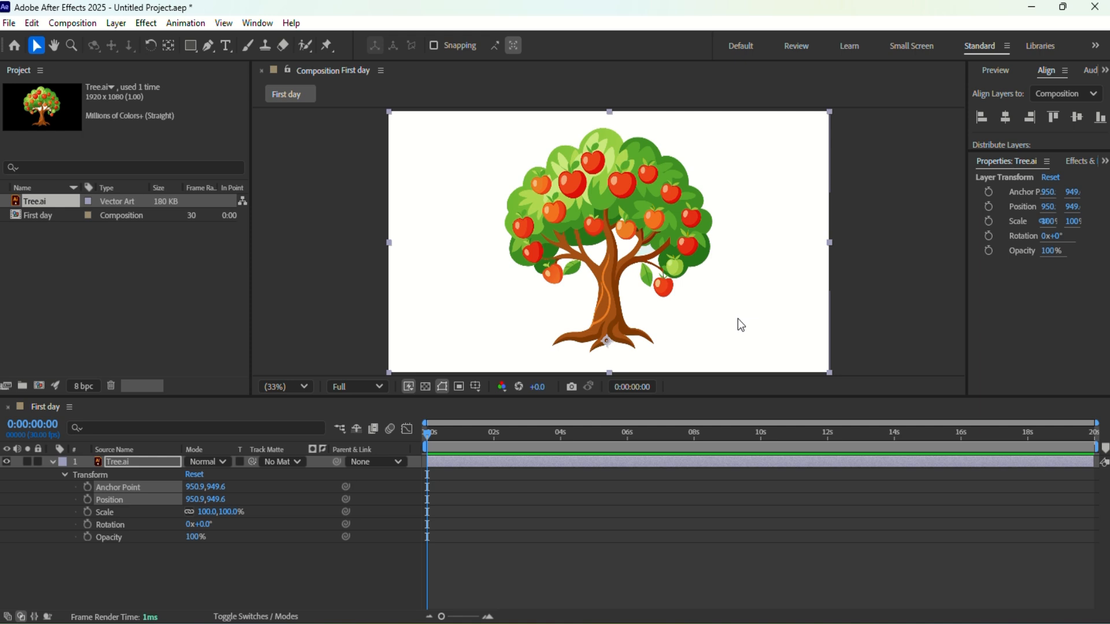
Step: Select the Tree.ai layer and nudge the tree horizontally to the right until its X position is about 1104
click(117, 575)
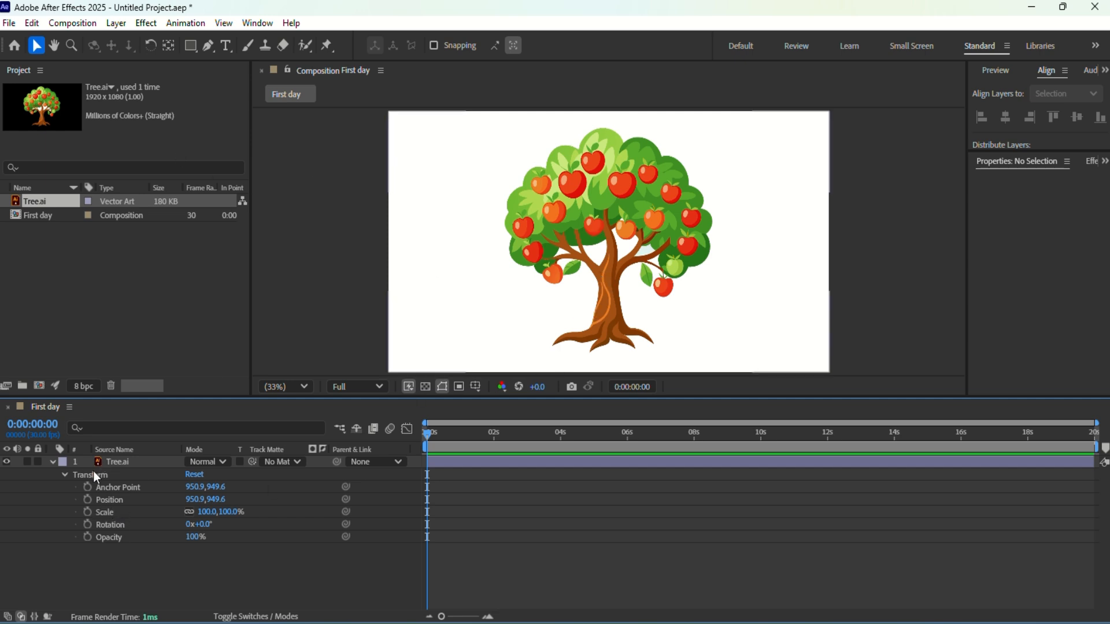
click(117, 463)
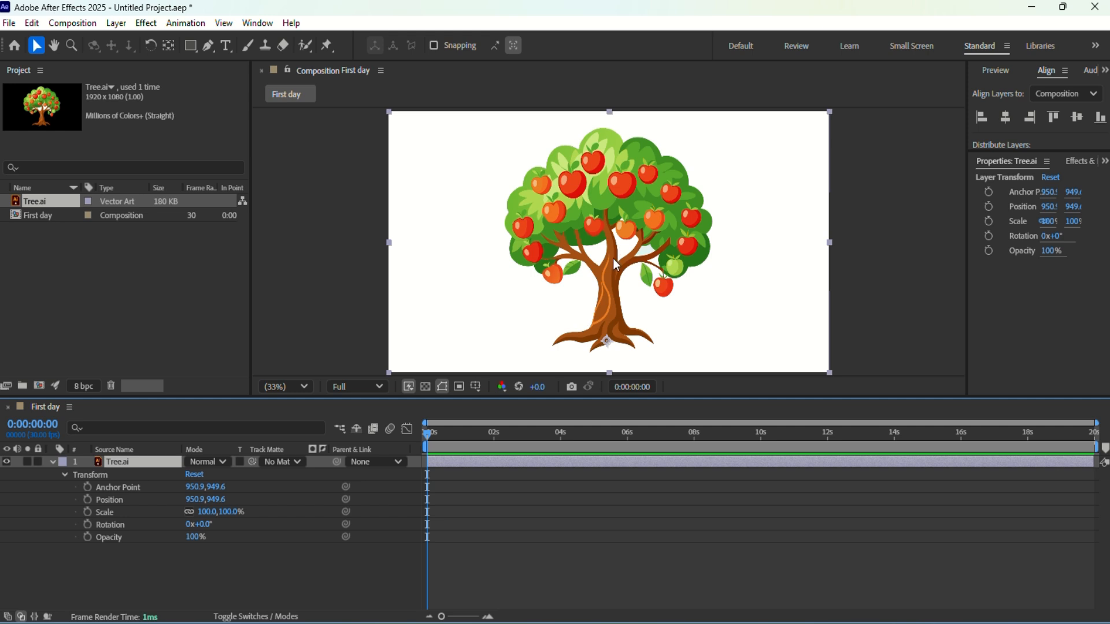
key(Right)
key(Right)
key(Right)
key(Right)
key(Right)
key(Right)
key(Right)
key(Right)
key(Right)
key(Right)
key(Right)
key(Right)
key(Right)
key(Right)
key(Right)
key(Right)
key(Right)
key(Right)
key(Right)
key(Right)
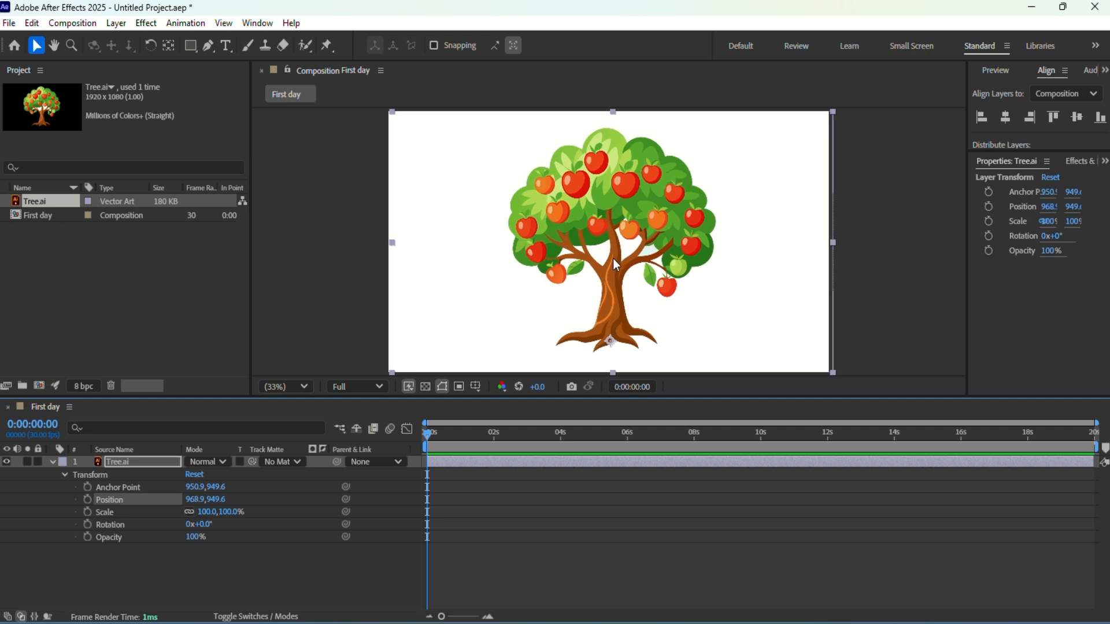
key(Right)
key(Right)
key(Right)
key(Right)
key(Right)
key(Right)
key(Right)
key(Right)
key(Right)
key(Right)
key(Right)
key(Right)
key(Right)
key(Right)
key(Right)
key(Right)
key(Right)
key(Right)
key(Right)
key(Right)
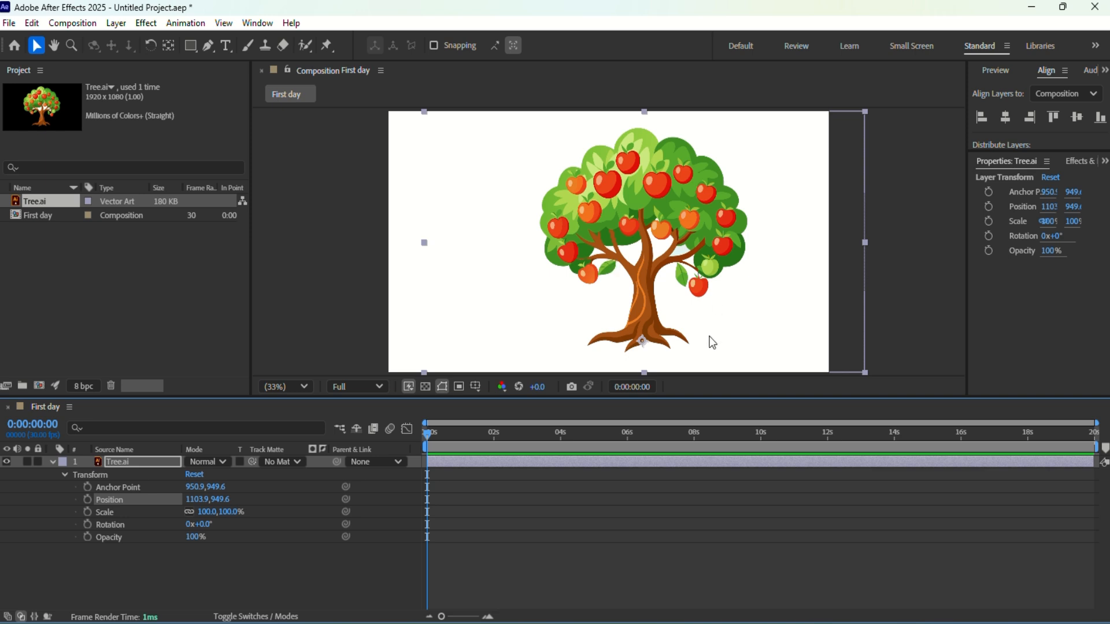
Step: Nudge the tree horizontally back to the left until its X position is 950.9
key(Left)
key(Left)
key(Left)
key(Left)
key(Left)
key(Left)
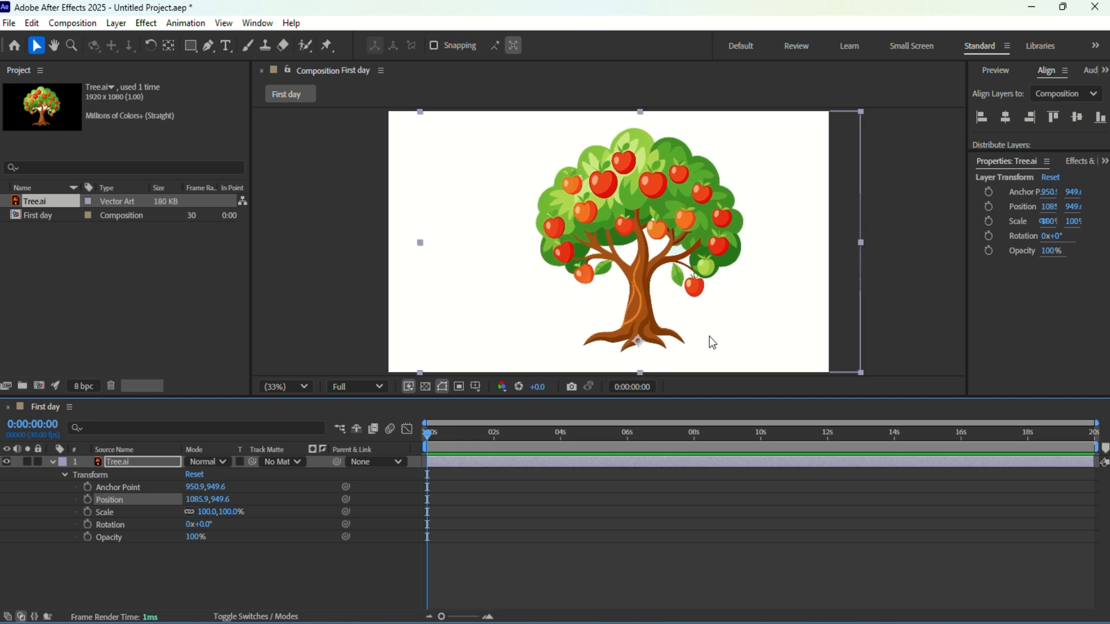
key(Left)
key(Left)
key(Left)
key(Left)
key(Left)
key(Left)
key(Left)
key(Left)
key(Left)
key(Left)
key(Left)
key(Left)
key(Left)
key(Left)
key(Left)
key(Left)
key(Left)
key(Left)
key(Left)
key(Left)
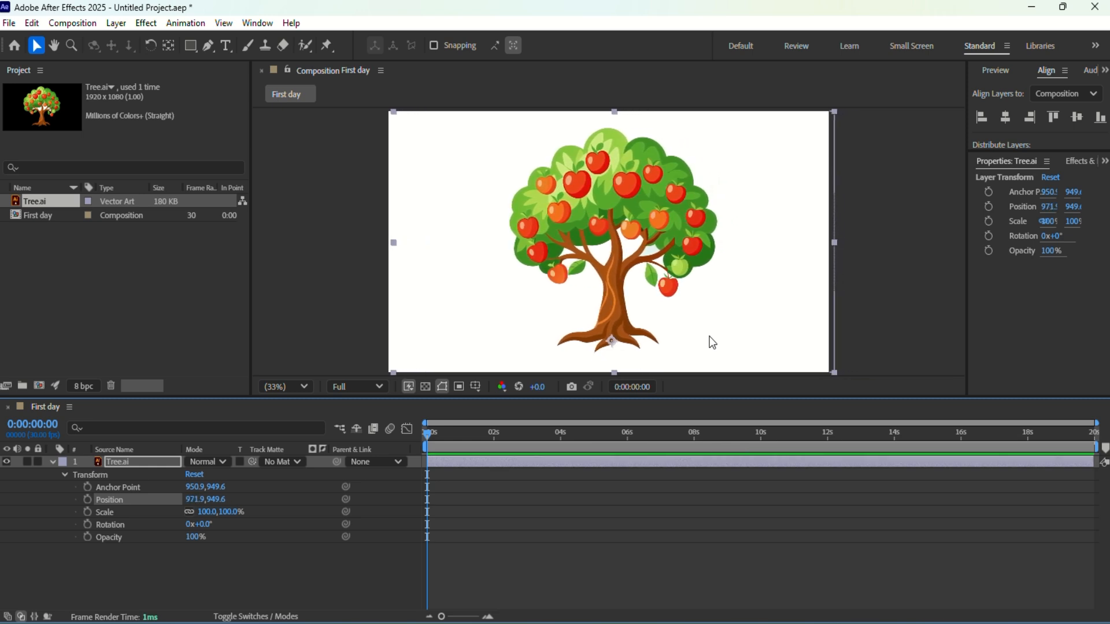
key(Left)
key(Left)
key(Left)
key(Left)
key(Left)
key(Left)
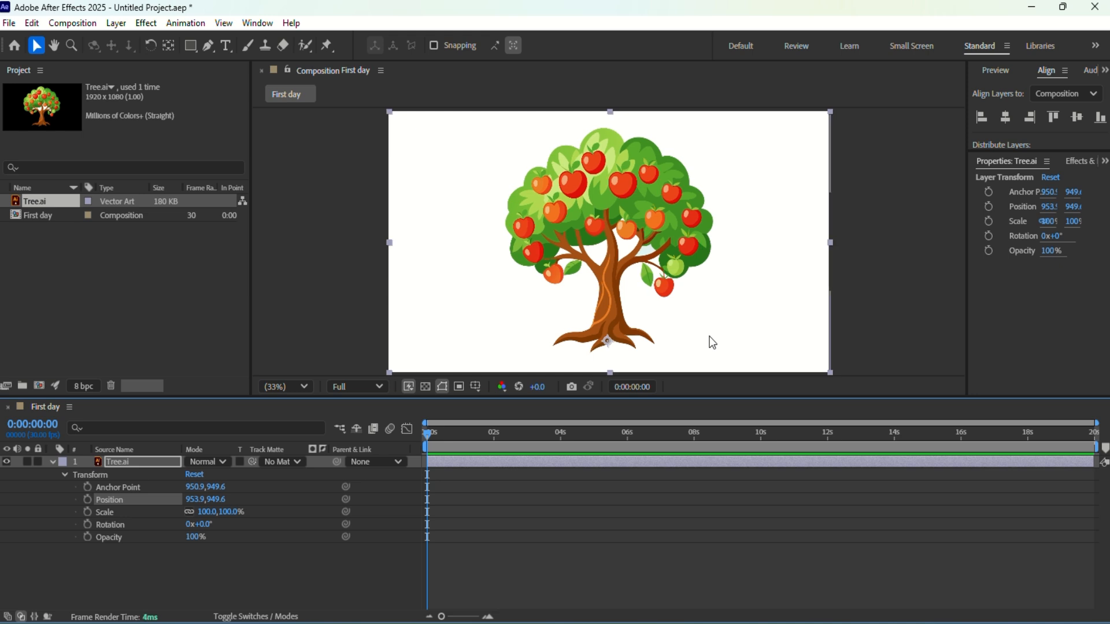
key(Left)
key(Left)
key(Left)
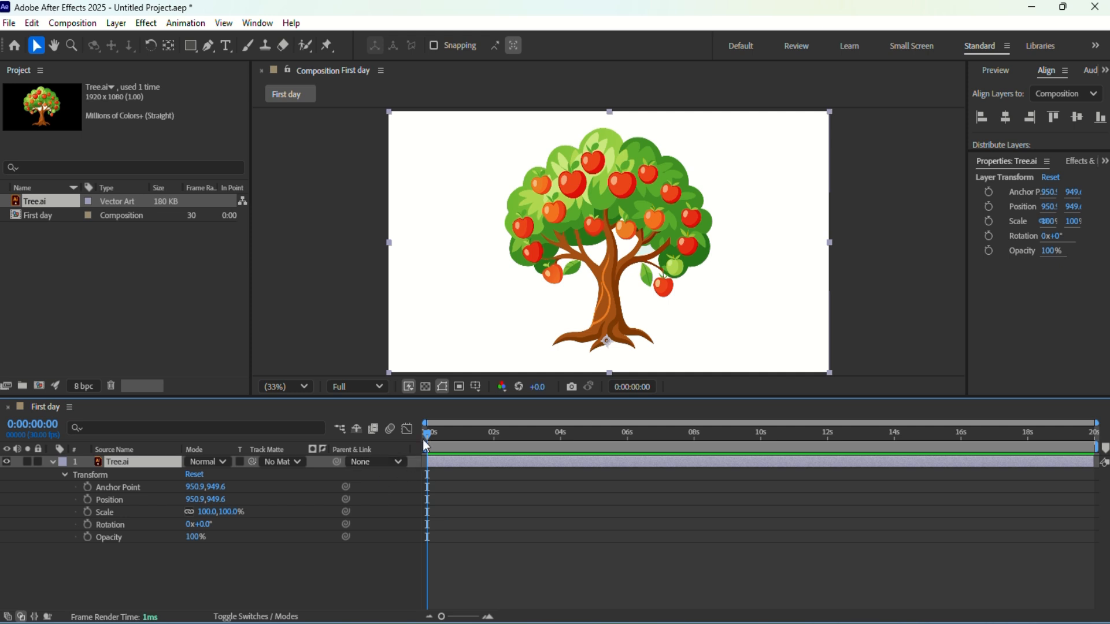
Step: Add a starting Position keyframe to the Tree.ai layer at 0 seconds
mouse_move(428, 435)
mouse_down()
mouse_move(645, 442)
mouse_move(428, 448)
mouse_up()
click(88, 502)
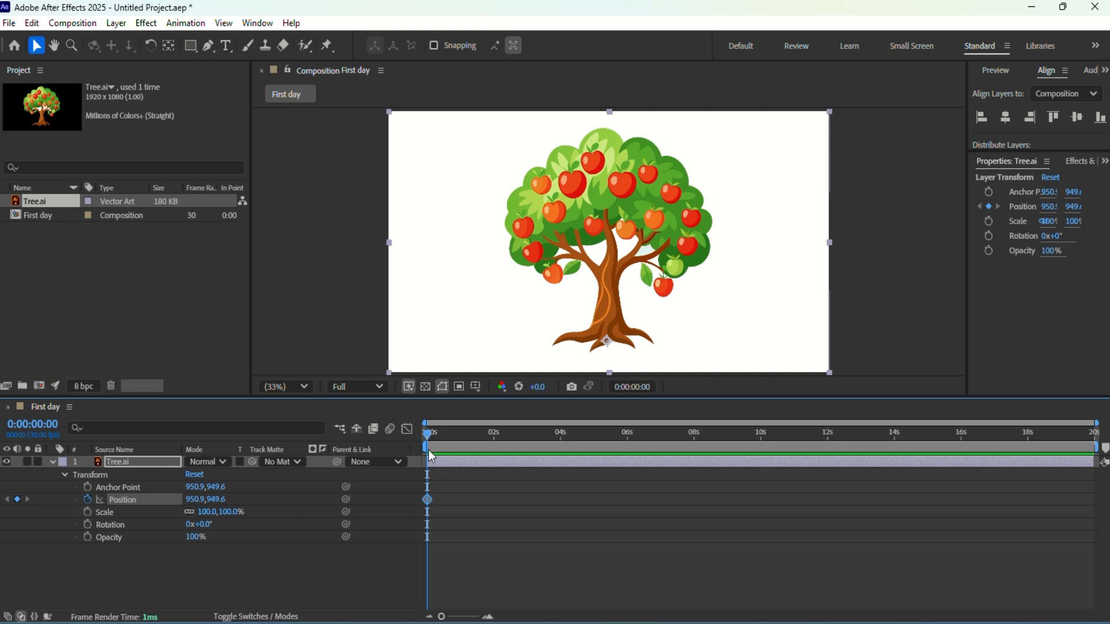
Step: At 4 seconds, nudge the tree horizontally to the right to an X position of about 1440, creating a second Position keyframe
drag(426, 434, 561, 447)
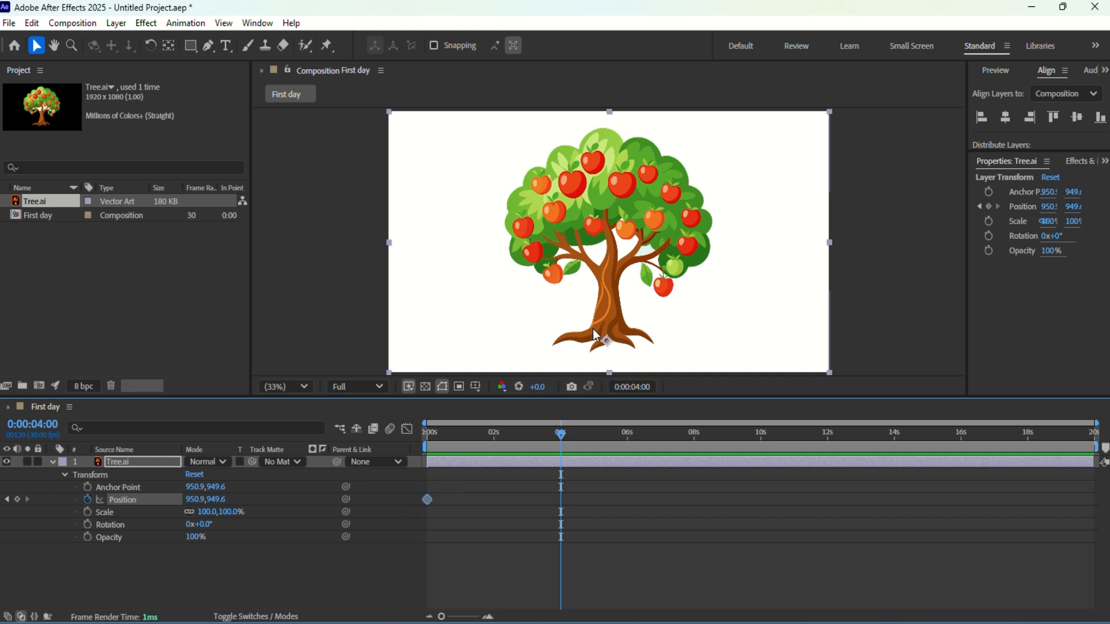
key(Right)
key(Right)
key(Right)
key(Right)
key(Right)
key(Right)
key(Right)
key(Right)
key(Right)
key(Right)
key(Right)
key(Right)
key(Right)
key(Right)
key(Right)
key(Right)
key(Right)
key(Right)
key(Right)
key(Right)
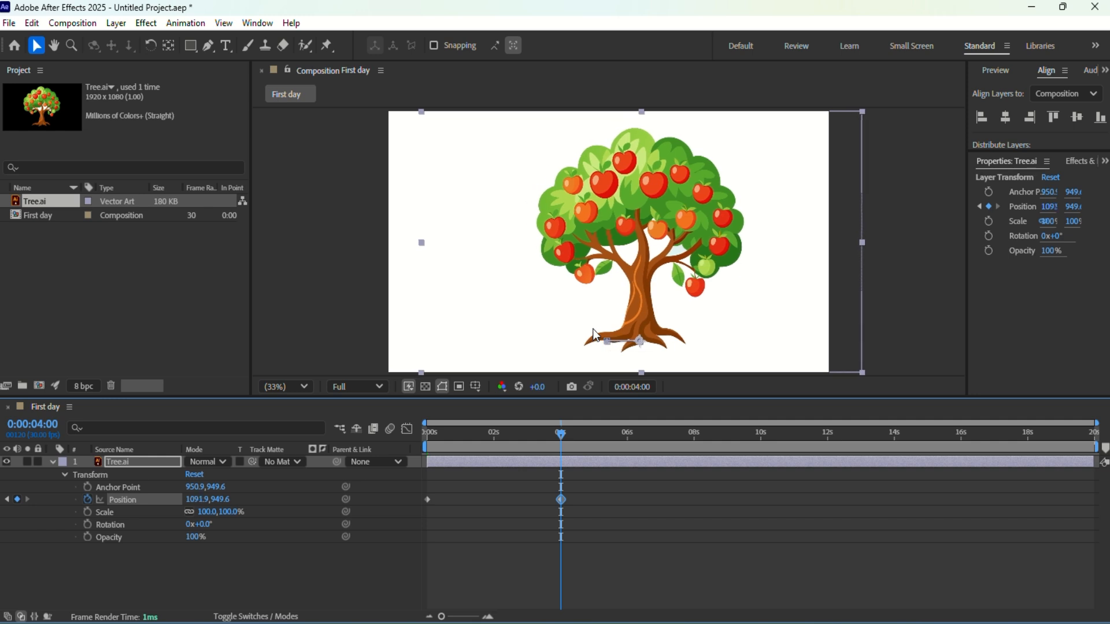
key(Right)
key(Right)
key(Right)
key(Right)
key(Right)
key(Right)
key(Right)
key(Right)
key(Right)
key(Right)
key(Right)
key(Right)
key(Right)
key(Right)
key(Right)
key(Right)
key(Right)
key(Right)
key(Right)
key(Right)
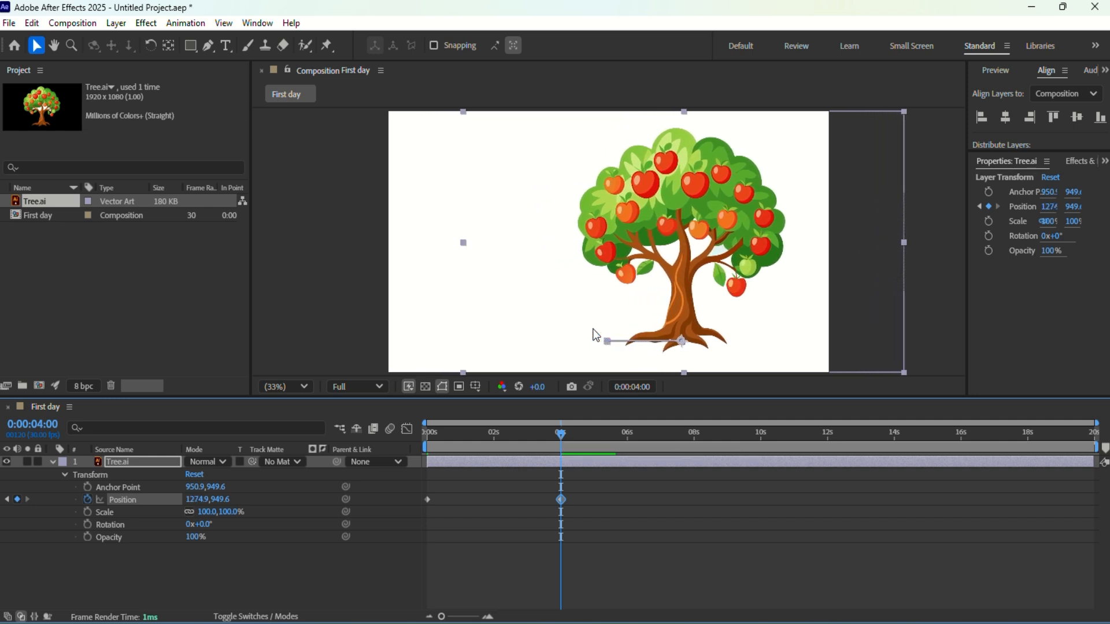
key(Right)
key(Right)
key(Right)
key(Right)
key(Right)
key(Right)
key(Right)
key(Right)
key(Right)
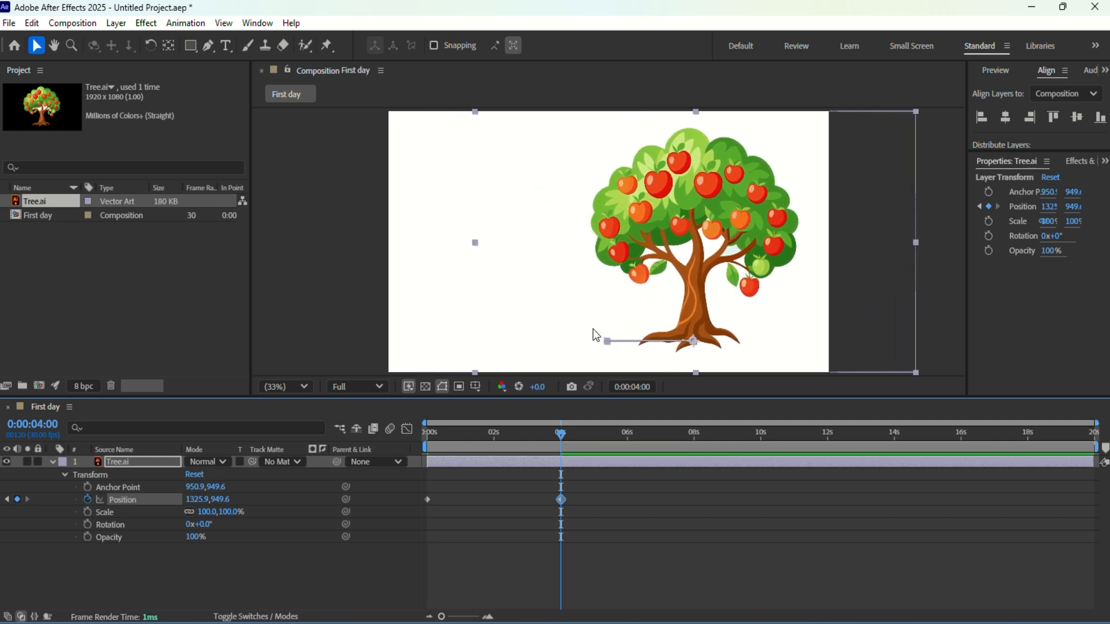
key(Right)
key(Right)
key(Right)
key(Right)
key(Right)
key(Right)
key(Right)
key(Right)
key(Right)
key(Right)
key(Right)
key(Right)
key(Right)
key(Right)
key(Right)
key(Right)
key(Right)
key(Right)
key(Right)
key(Right)
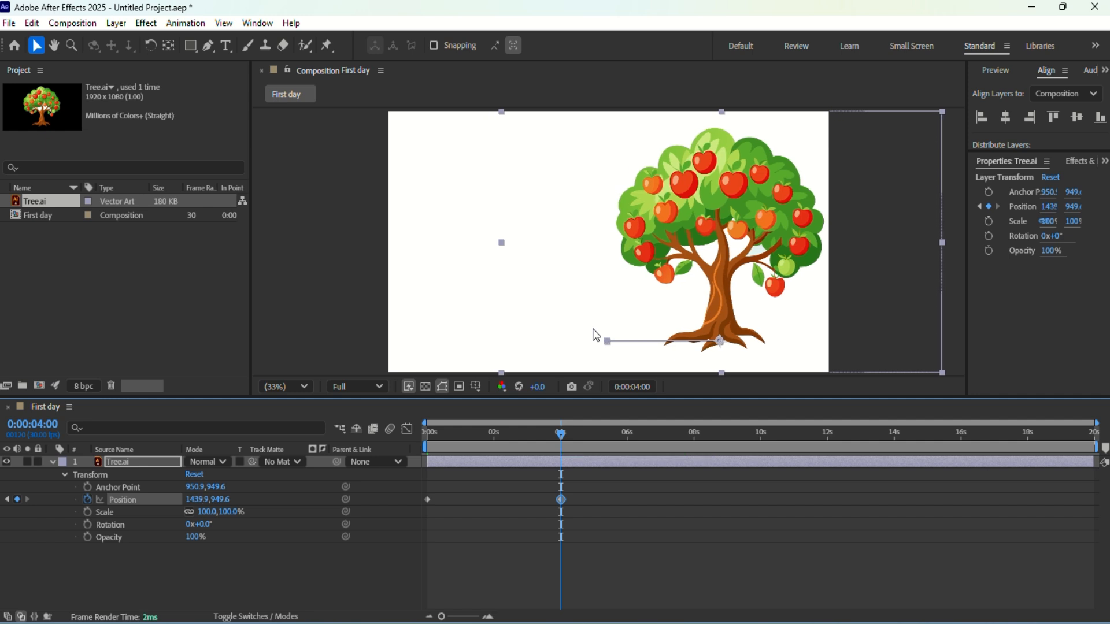
Step: Continue nudging the tree horizontally to the right at 4 seconds until its X position is 1760.9
key(Right)
key(Right)
key(Right)
key(Right)
key(Right)
key(Right)
key(Right)
key(Right)
key(Right)
key(Right)
key(Right)
key(Right)
key(Right)
key(Right)
key(Right)
key(Right)
key(Right)
key(Right)
key(Right)
key(Right)
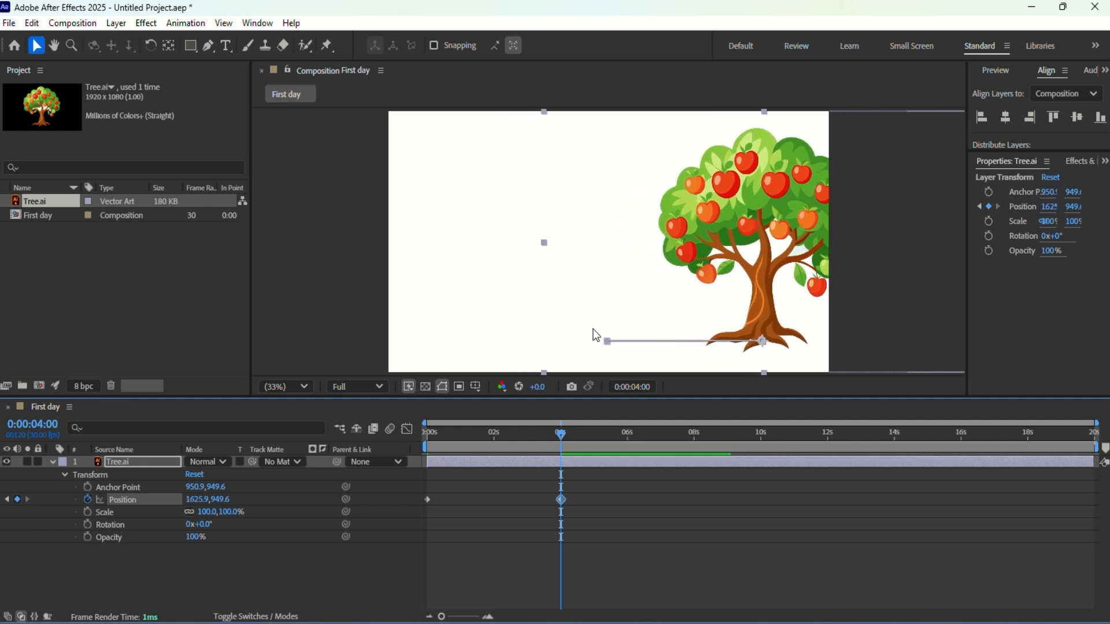
key(Right)
key(Right)
key(Right)
key(Right)
key(Right)
key(Right)
key(Right)
key(Right)
key(Right)
key(Right)
key(Right)
key(Right)
key(Right)
key(Right)
key(Right)
key(Right)
key(Right)
key(Right)
key(Right)
key(Right)
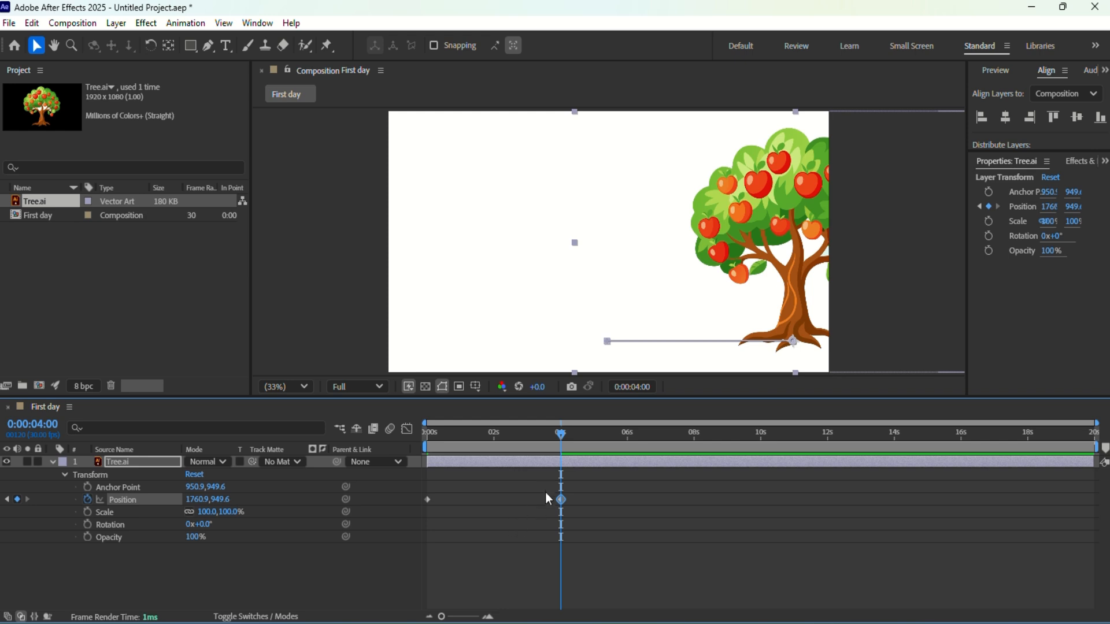
Step: Return to 0 seconds, deselect the layer and preview the tree's horizontal movement past the 4-second keyframe
drag(562, 435, 419, 436)
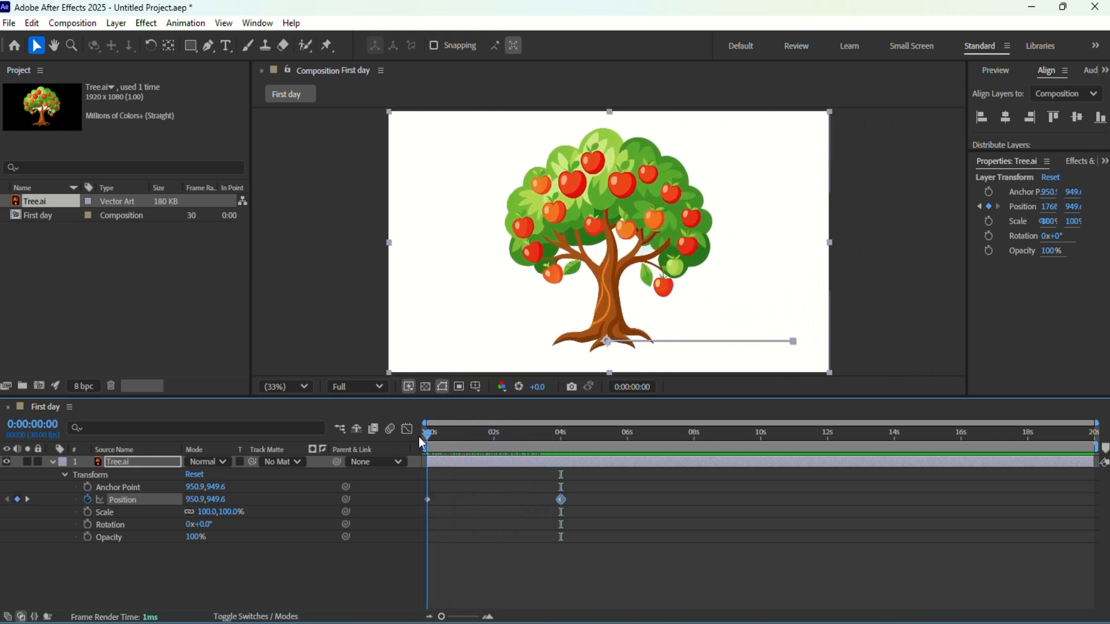
click(300, 592)
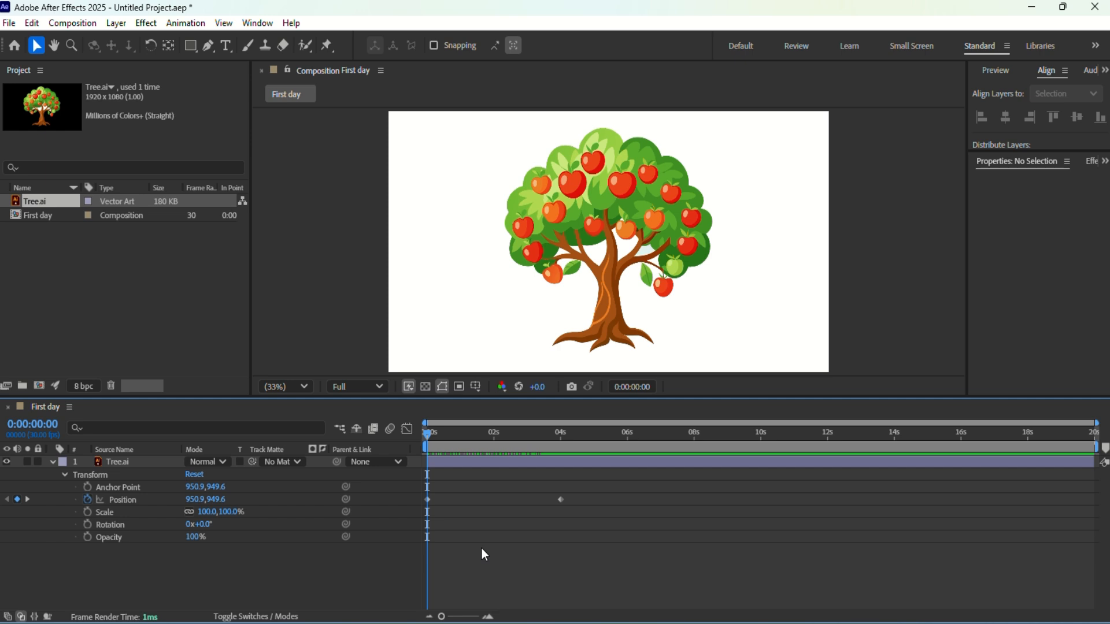
key(space)
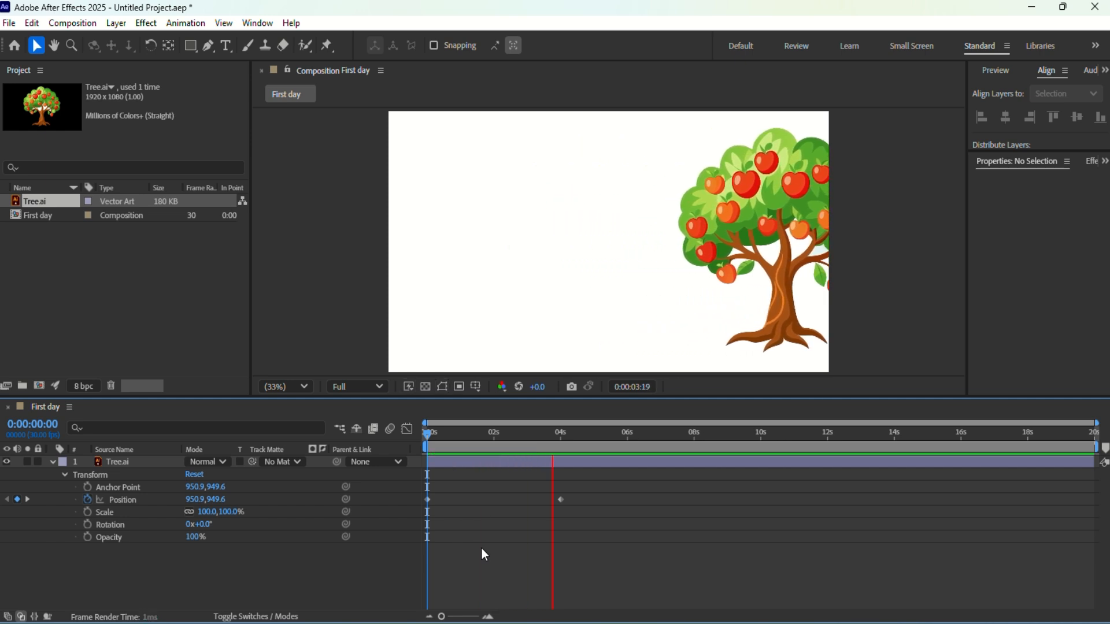
key(space)
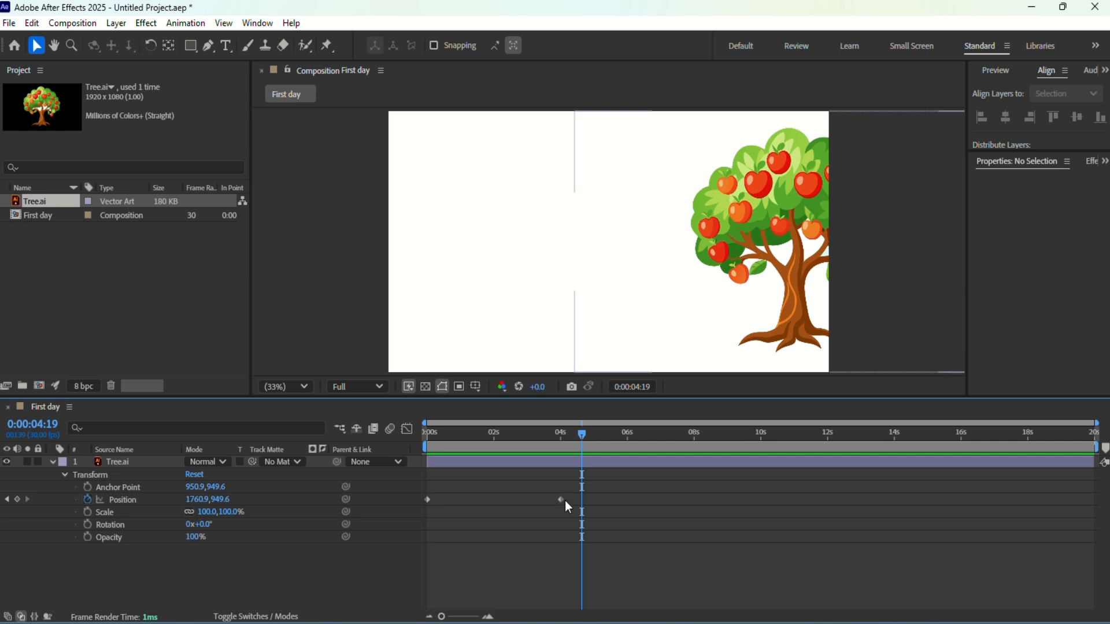
Step: Shift the second Position keyframe from 4 seconds to about 2 seconds and preview the faster movement from the start
drag(580, 435, 425, 433)
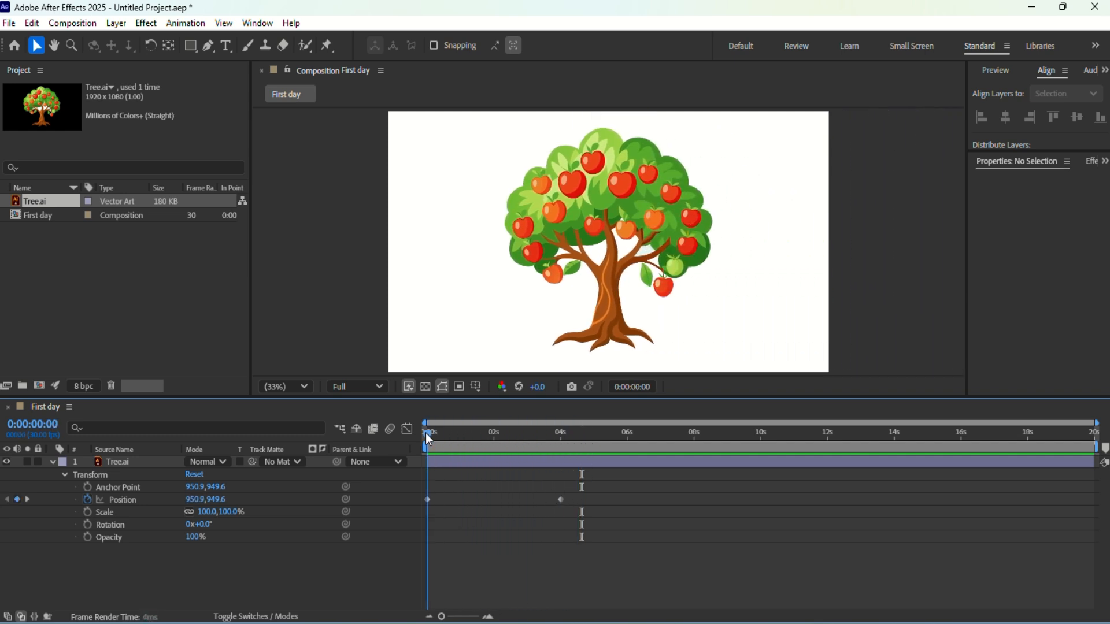
click(560, 500)
drag(562, 500, 493, 512)
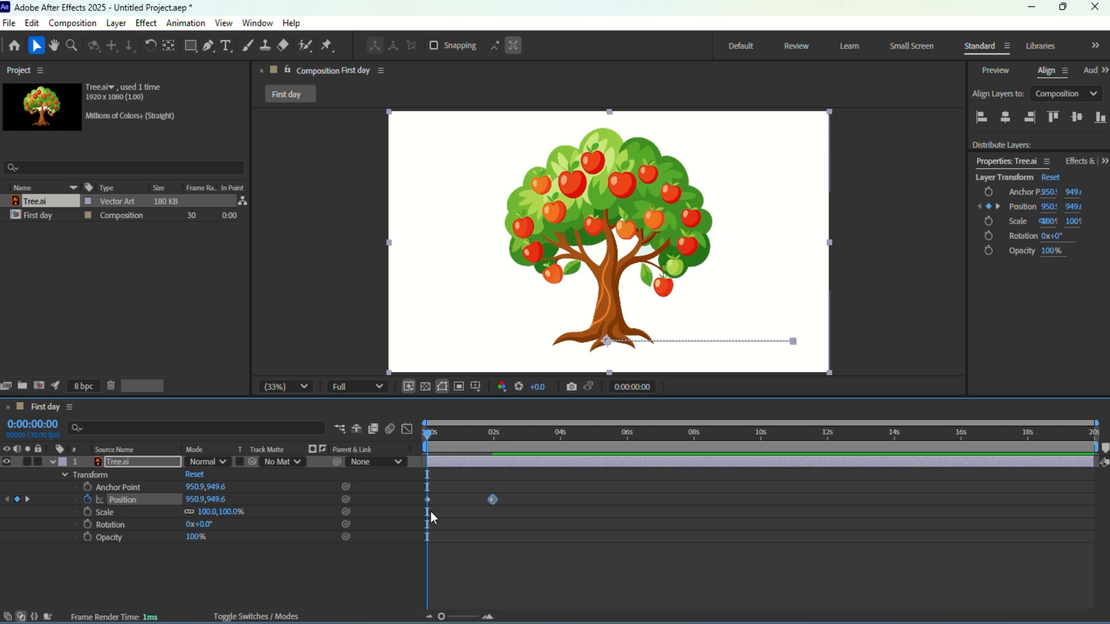
key(space)
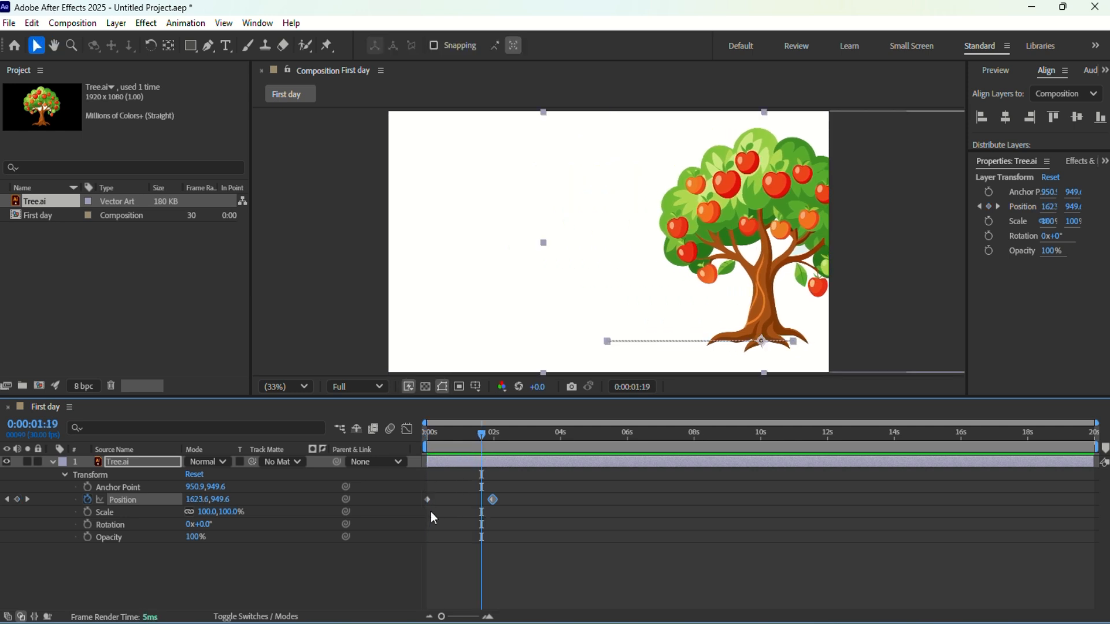
Step: At 4 seconds, nudge the tree horizontally to the left to an X position of 650.9, adding a third Position keyframe
drag(482, 436, 547, 447)
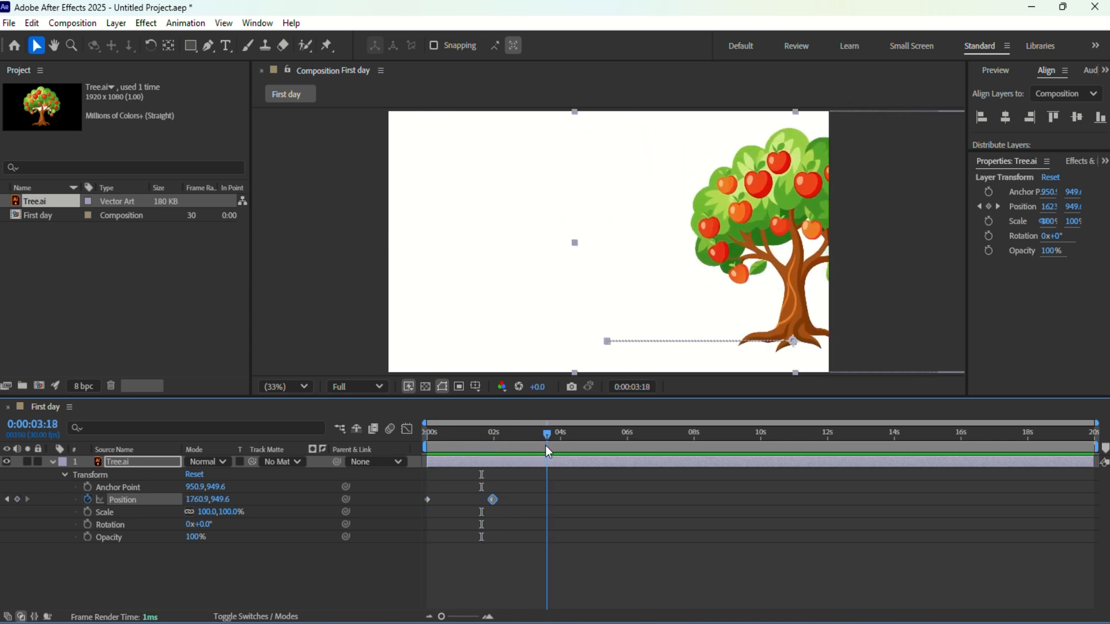
mouse_move(547, 447)
mouse_down()
mouse_move(485, 451)
mouse_move(560, 455)
mouse_up()
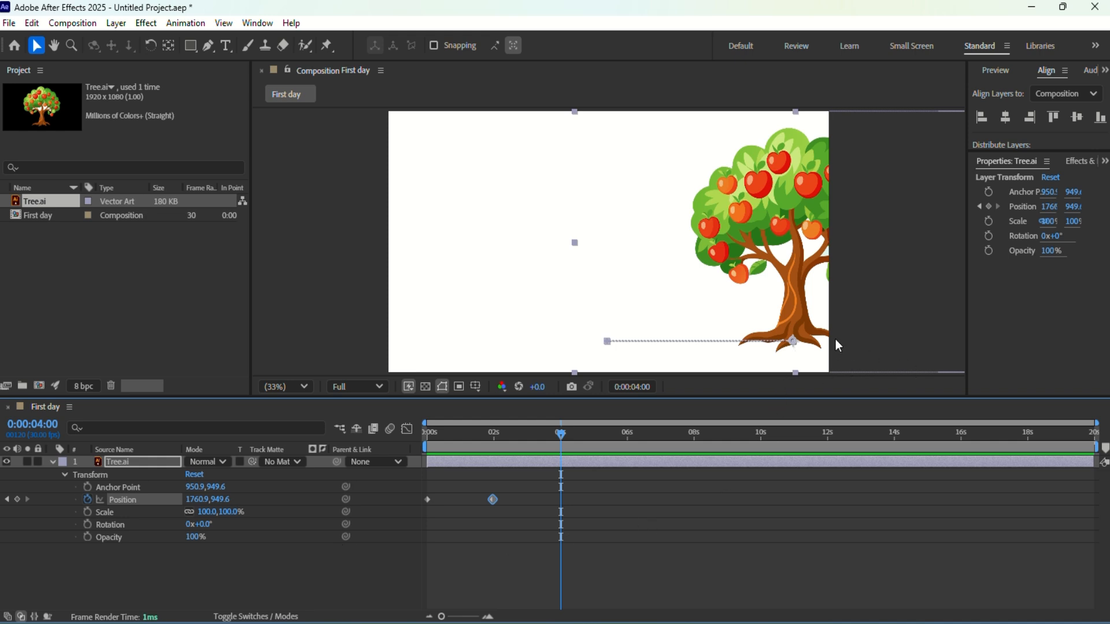
key(Left)
key(Left)
key(Left)
key(Left)
key(Left)
key(Left)
key(Left)
key(Left)
key(Left)
key(Left)
key(Left)
key(Left)
key(Left)
key(Left)
key(Left)
key(Left)
key(Left)
key(Left)
key(Left)
key(Left)
key(Left)
key(Left)
key(Left)
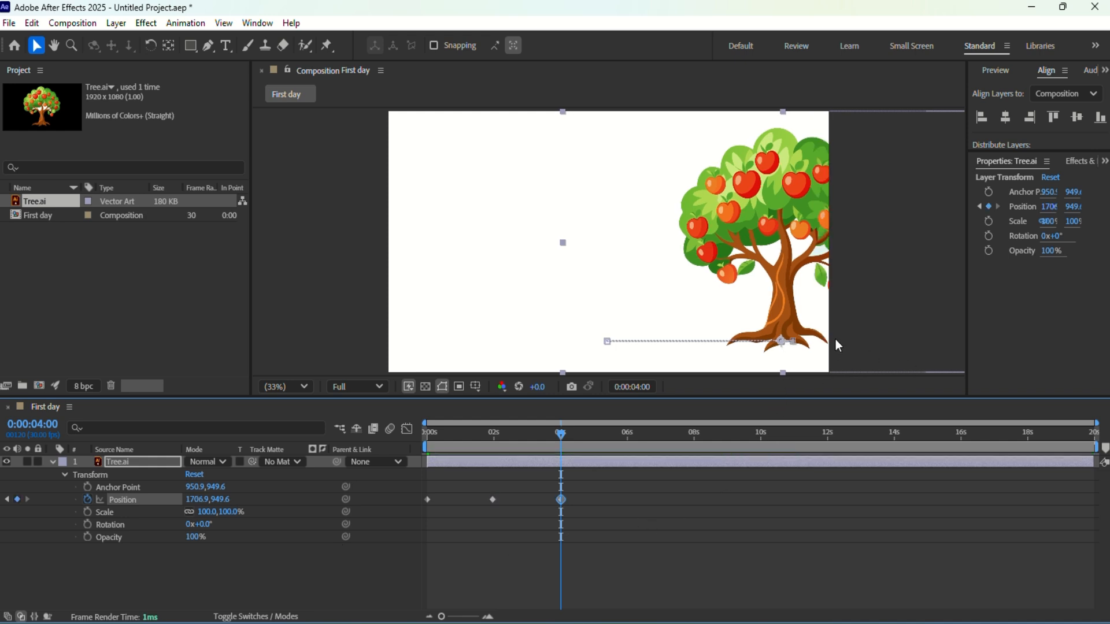
key(Left)
key(Left)
key(Left)
key(Left)
key(Left)
key(Left)
key(Left)
key(Left)
key(Left)
key(Left)
key(Left)
key(Left)
key(Left)
key(Left)
key(Left)
key(Left)
key(Left)
key(Left)
key(Left)
key(Left)
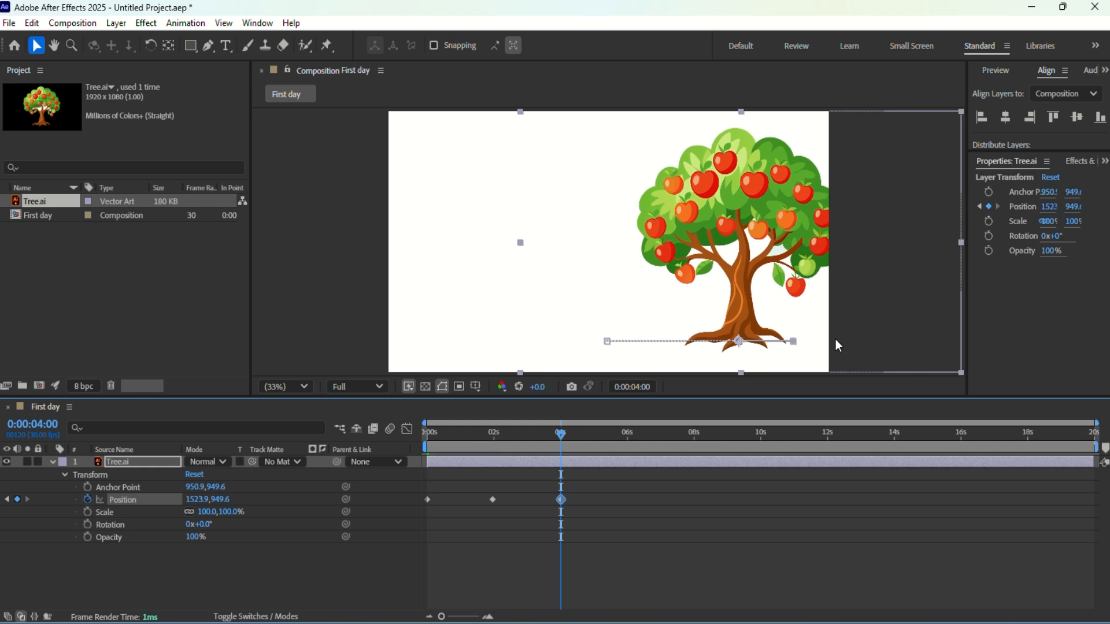
key(Left)
key(Left)
key(Left)
key(Left)
key(Left)
key(Left)
key(Left)
key(Left)
key(Left)
key(Left)
key(Left)
key(Left)
key(Left)
key(Left)
key(Left)
key(Left)
key(Left)
key(Left)
key(Left)
key(Left)
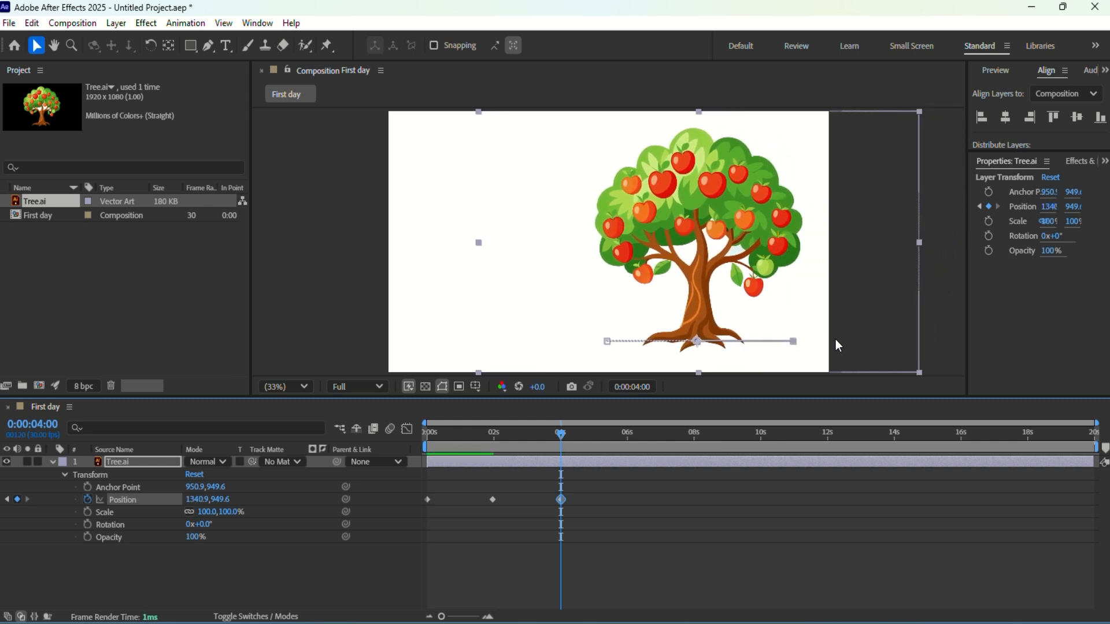
key(Left)
key(Left)
key(Left)
key(Left)
key(Left)
key(Left)
key(Left)
key(Left)
key(Left)
key(Left)
key(Left)
key(Left)
key(Left)
key(Left)
key(Left)
key(Left)
key(Left)
key(Left)
key(Left)
key(Left)
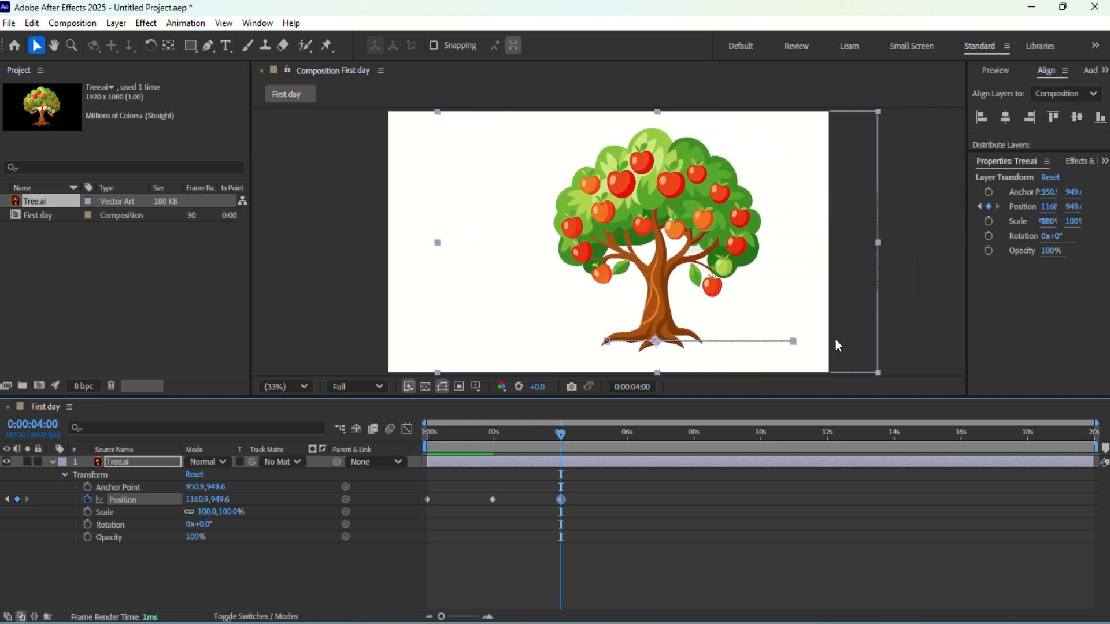
key(Left)
key(Left)
key(Left)
key(Left)
key(Left)
key(Left)
key(Left)
key(Left)
key(Left)
key(Left)
key(Left)
key(Left)
key(Left)
key(Left)
key(Left)
key(Left)
key(Left)
key(Left)
key(Left)
key(Left)
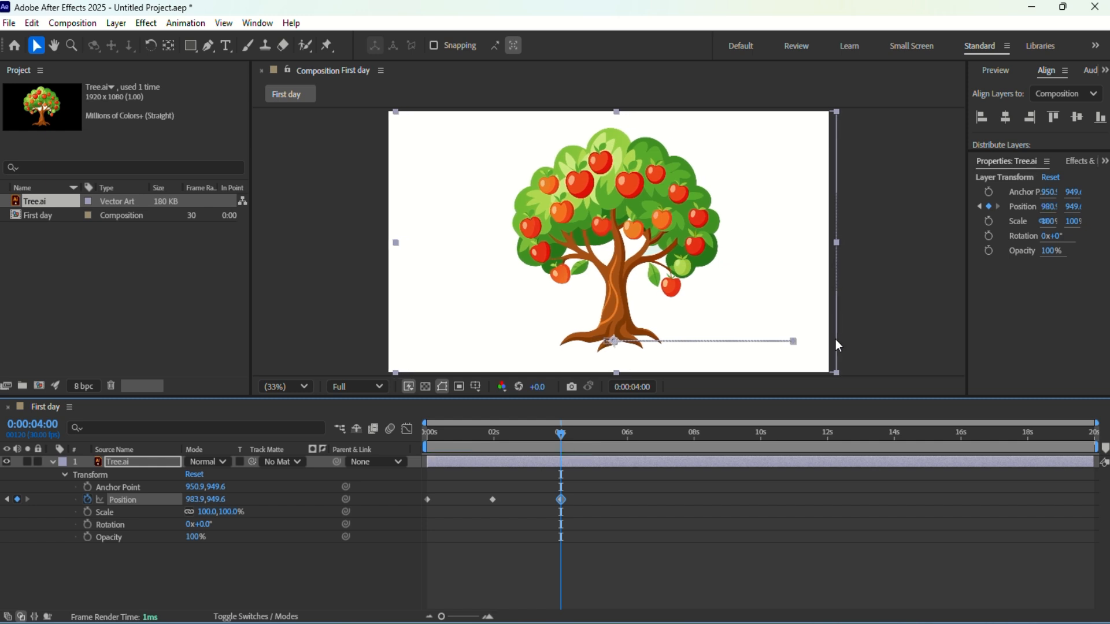
key(Left)
key(Left)
key(Left)
key(Left)
key(Left)
key(Left)
key(Left)
key(Left)
key(Left)
key(Left)
key(Left)
key(Left)
key(Left)
key(Left)
key(Left)
key(Left)
key(Left)
key(Left)
key(Left)
key(Left)
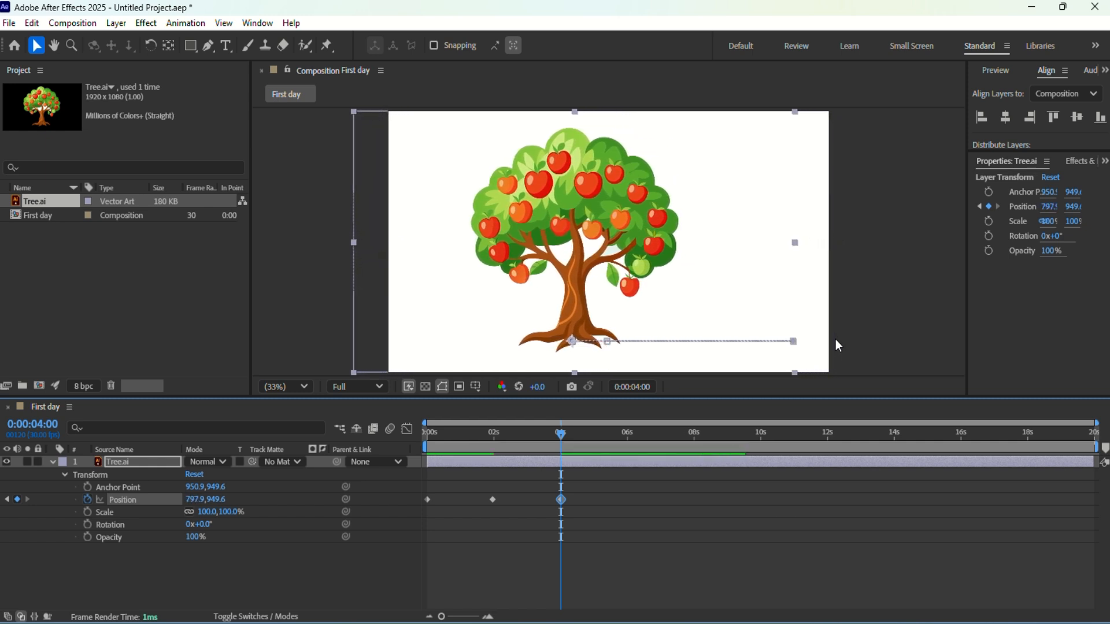
key(Left)
key(Left)
key(Left)
key(Left)
key(Left)
key(Left)
key(Left)
key(Left)
key(Left)
key(Left)
key(Left)
key(Left)
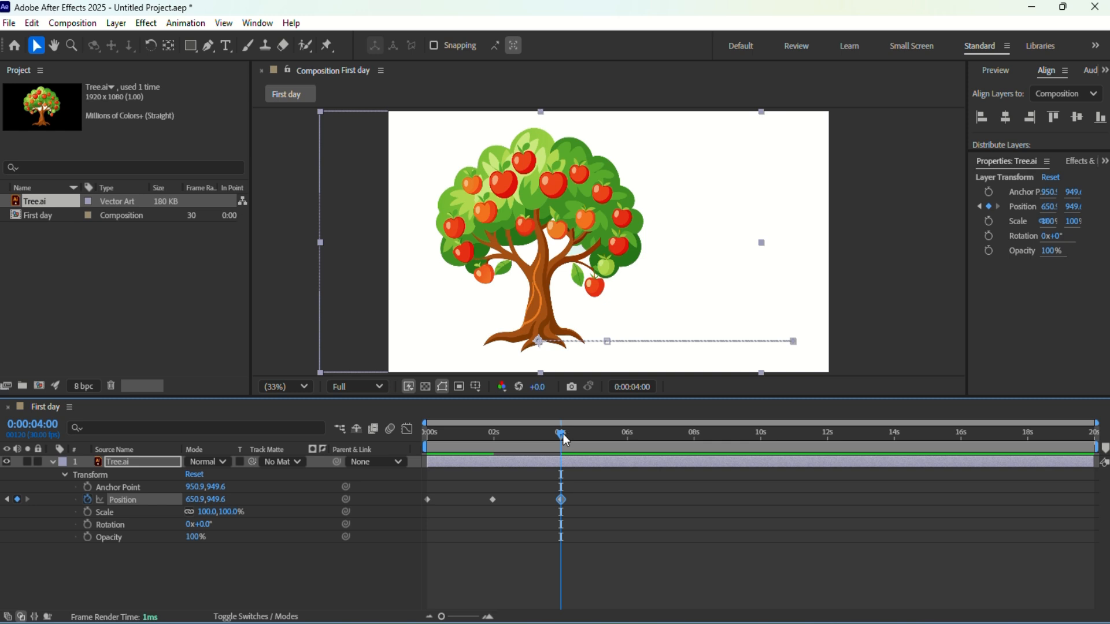
Step: Preview the tree's horizontal movement from 0 seconds past the 4-second keyframe and return to the start
drag(565, 440, 411, 448)
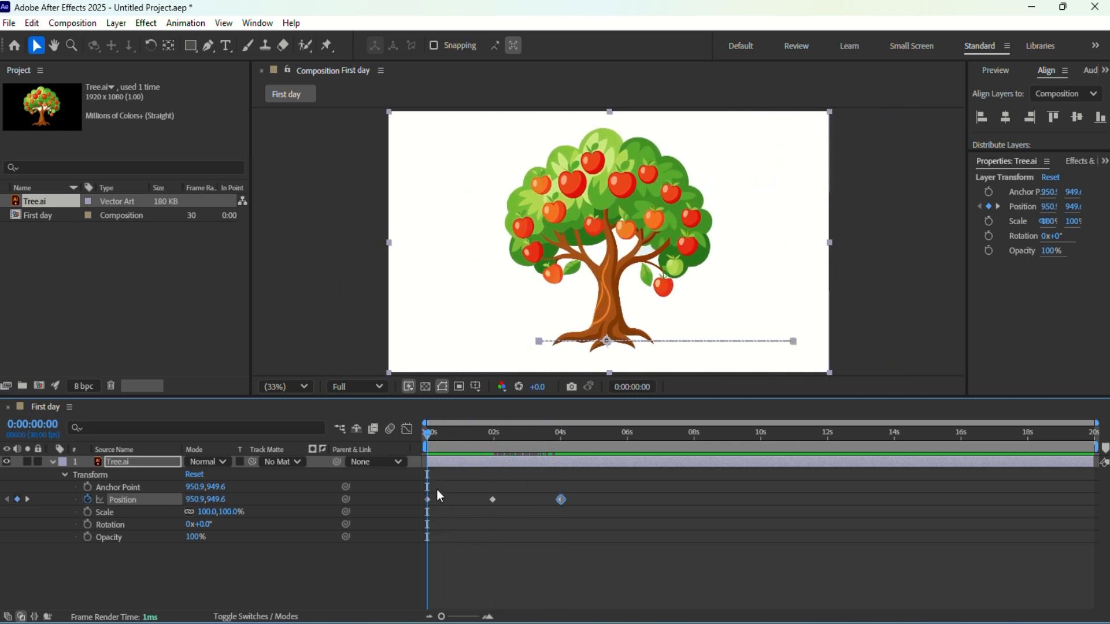
key(space)
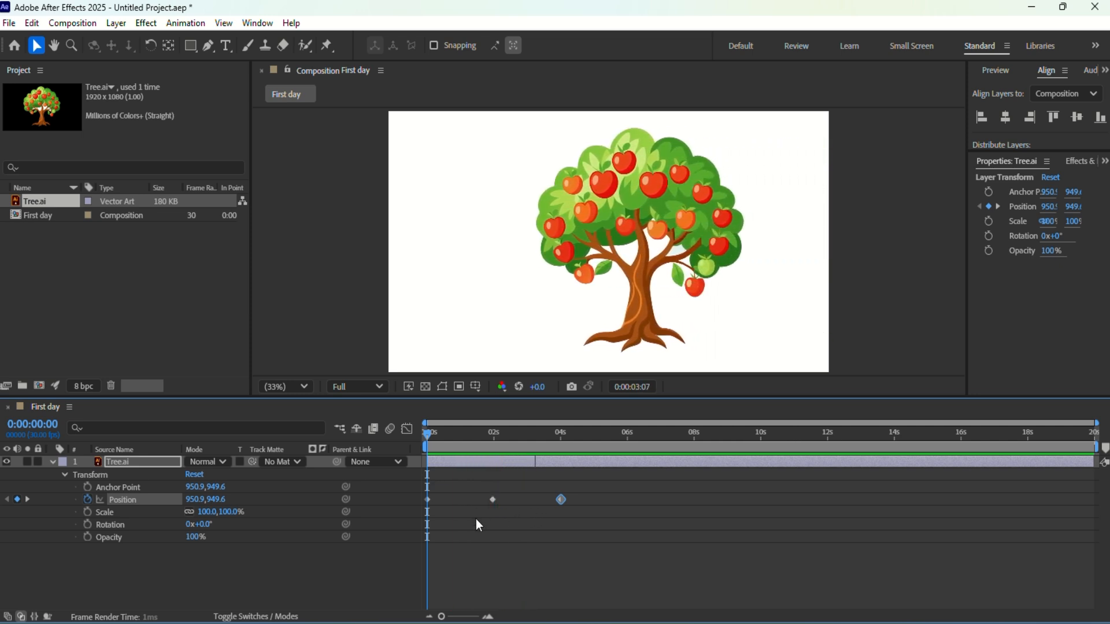
key(space)
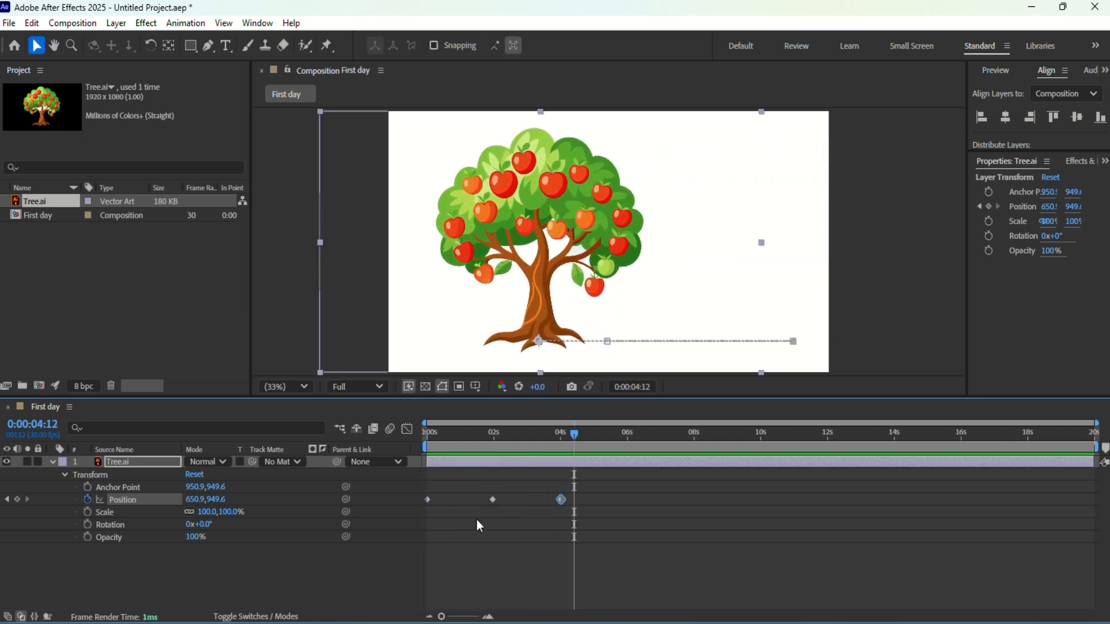
drag(712, 444, 422, 449)
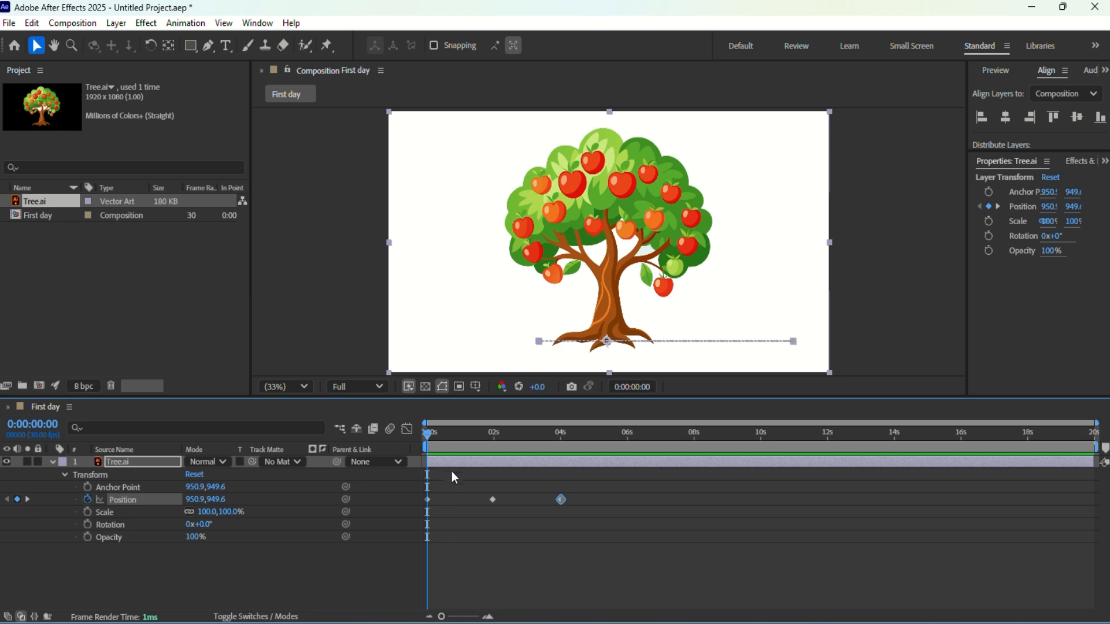
Step: Enable Scale keyframing for the Tree.ai layer at 4 seconds, keeping the scale at 100%
drag(428, 434, 562, 449)
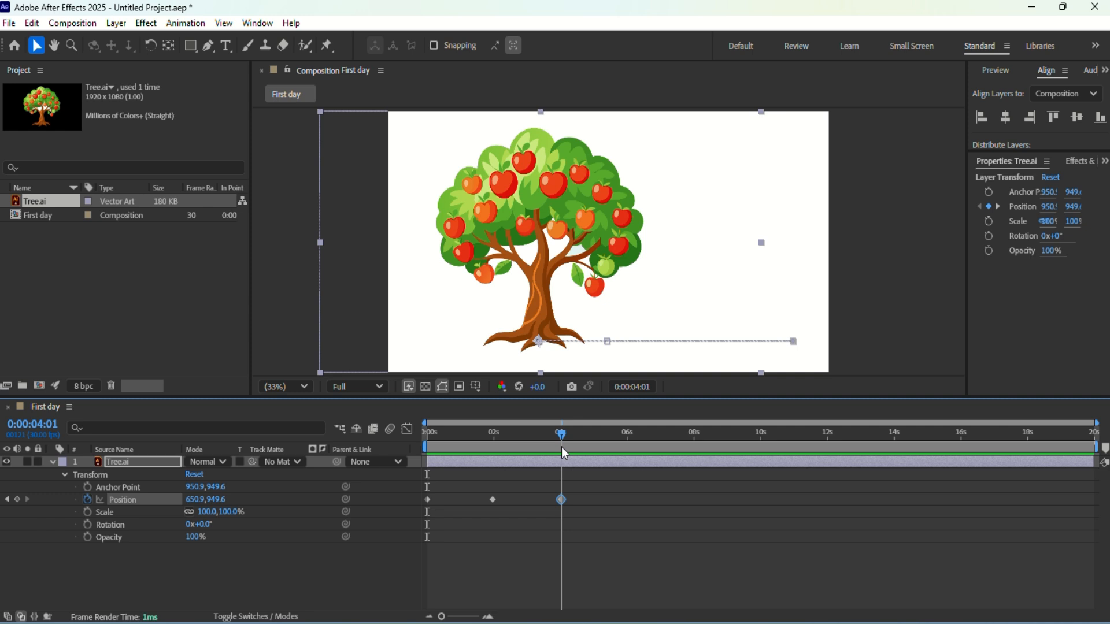
mouse_move(562, 446)
mouse_down()
mouse_move(599, 446)
mouse_move(561, 449)
mouse_up()
click(88, 512)
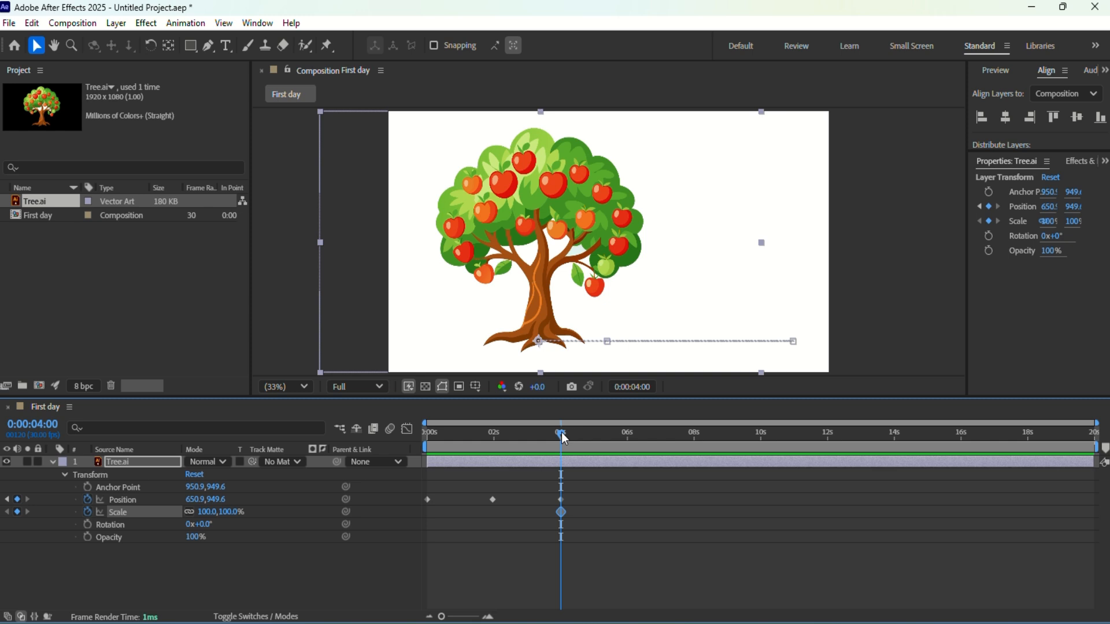
Step: At 6 seconds, set the tree's scale to 50% to add a second Scale keyframe
drag(564, 435, 632, 444)
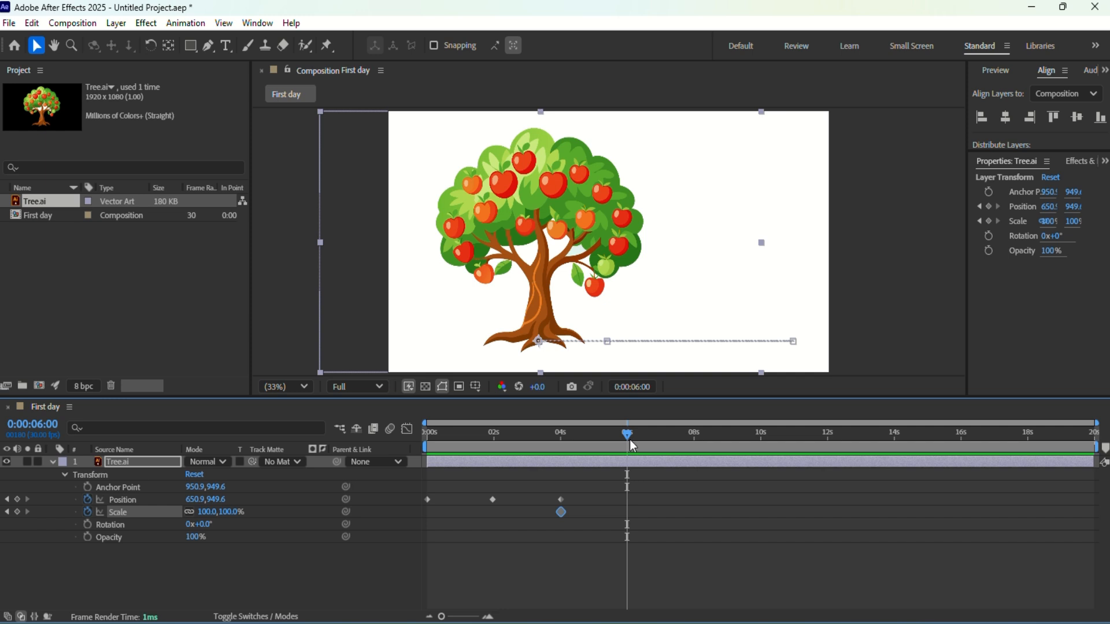
click(207, 512)
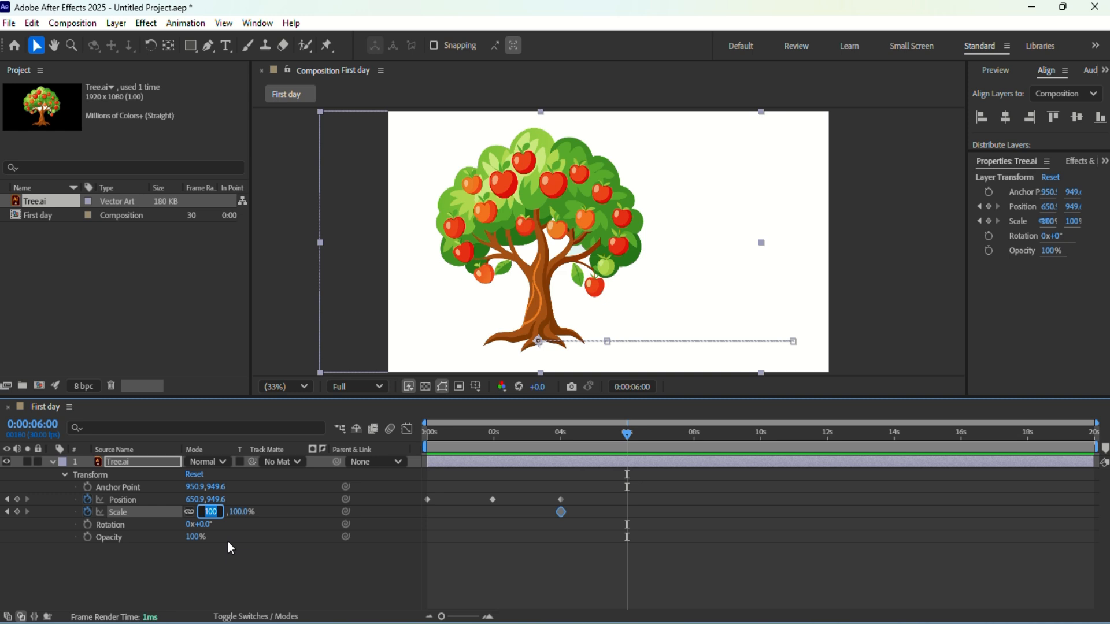
text(50)
key(Return)
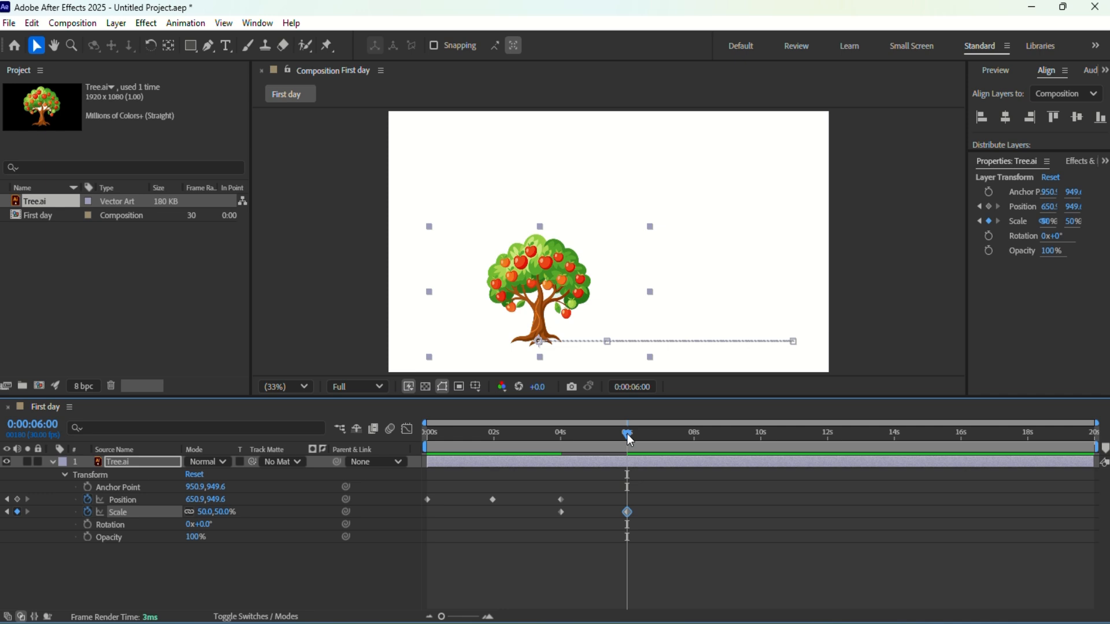
Step: Return to 0 seconds, deselect the layer and preview the movement and shrinking past 6 seconds
drag(630, 437, 417, 441)
click(353, 587)
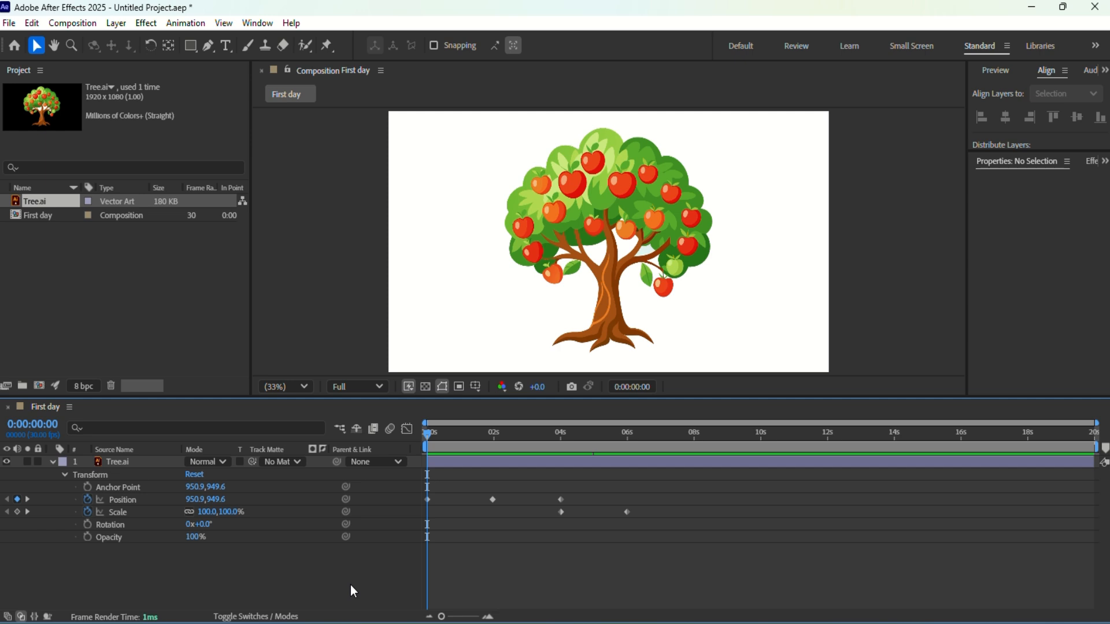
key(space)
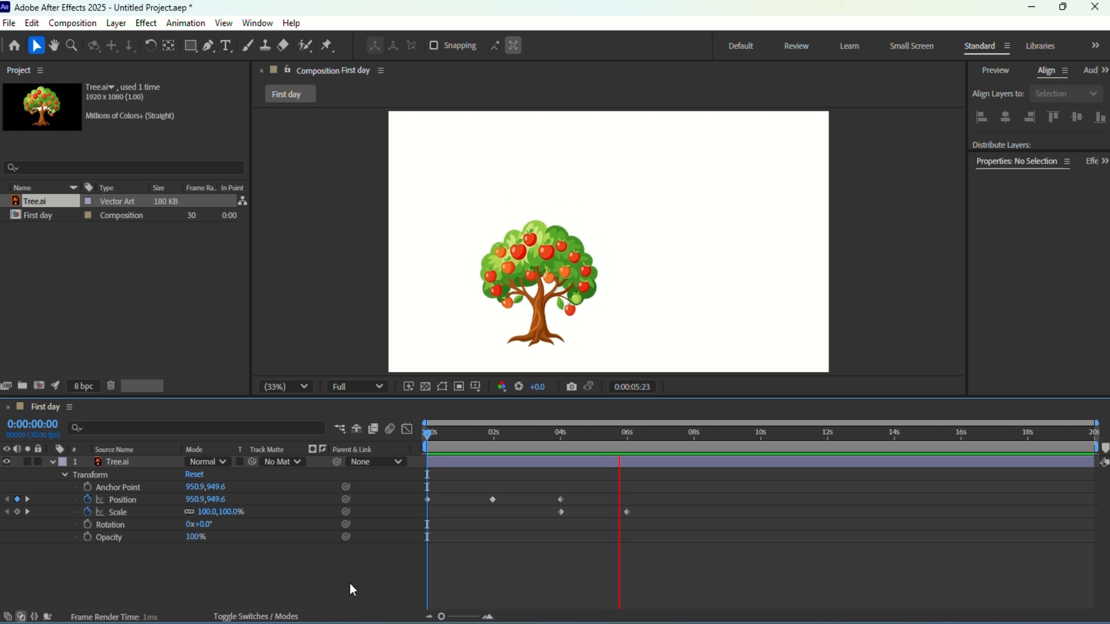
key(space)
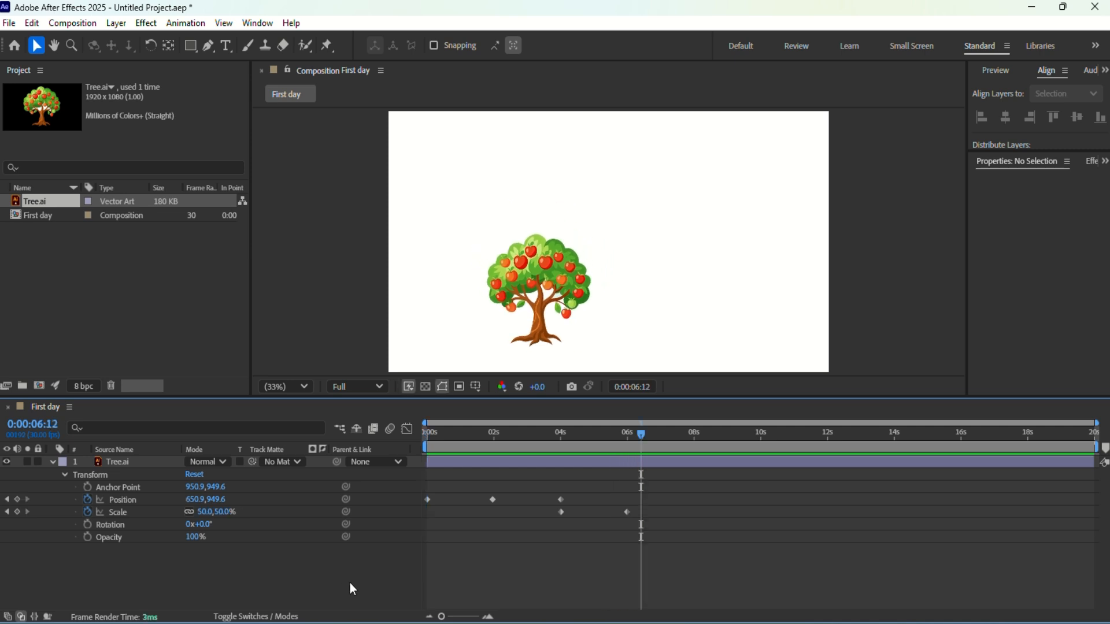
Step: At 8 seconds, set the tree's scale to 100% to add a third Scale keyframe
mouse_move(640, 436)
mouse_down()
mouse_move(405, 435)
mouse_move(630, 442)
mouse_up()
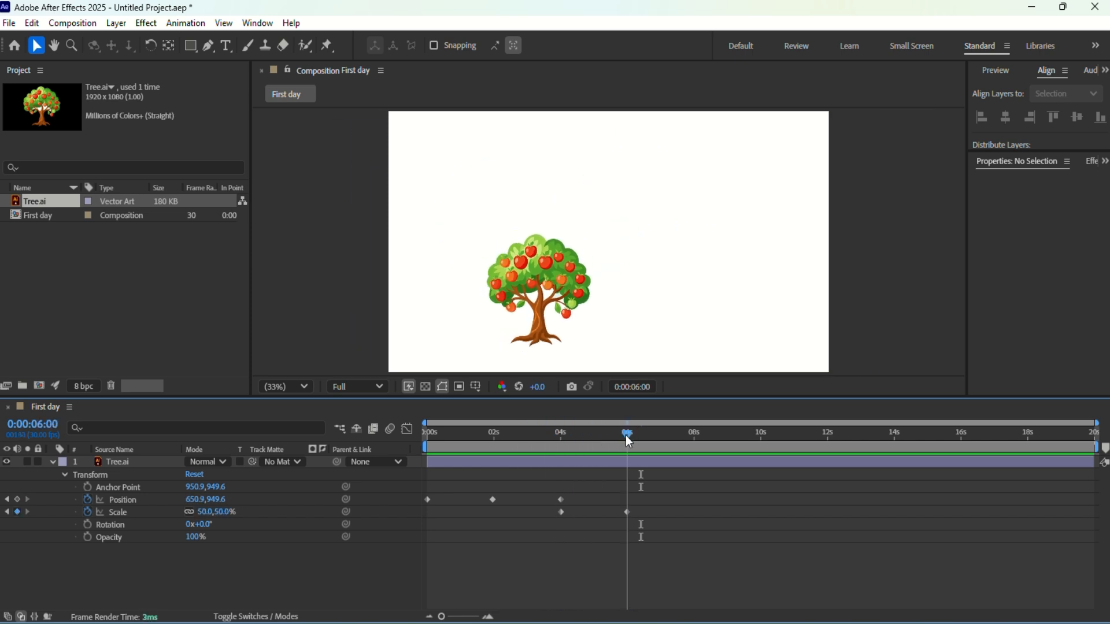
drag(628, 437, 693, 434)
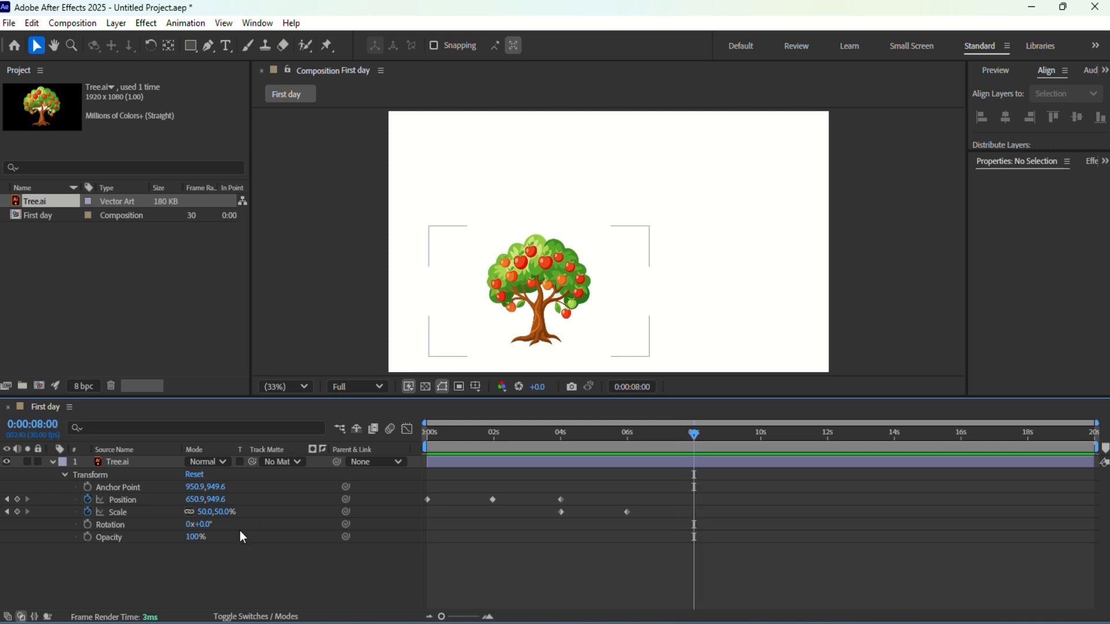
click(209, 512)
text(100)
key(Return)
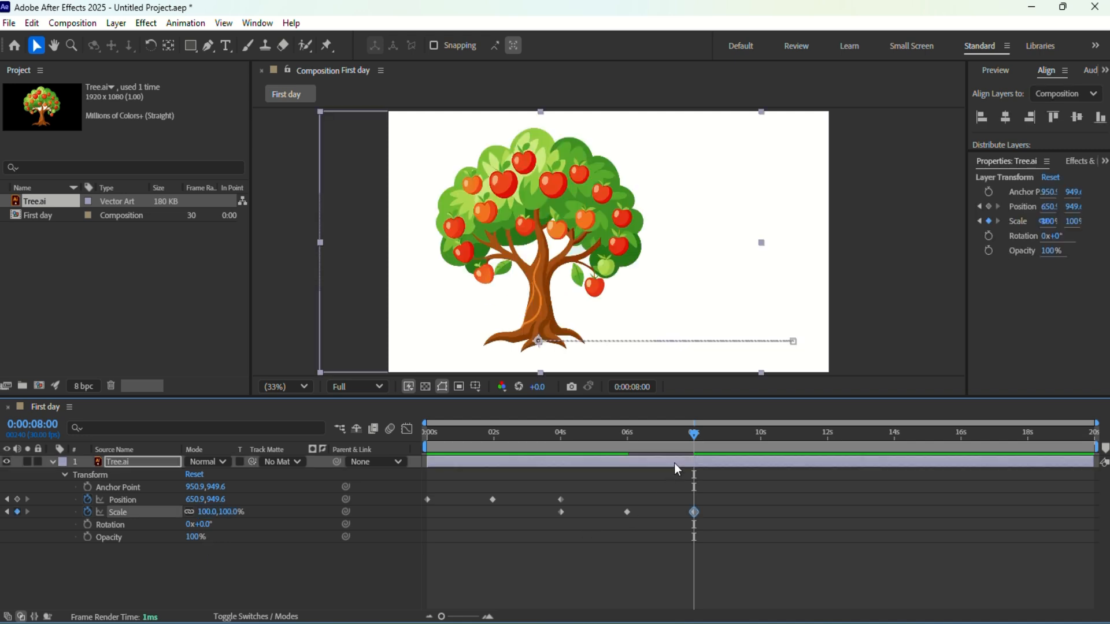
Step: Enable Rotation keyframing for the Tree.ai layer at 0:00:07:29, and set the rotation to 5° at 0:00:10:01
drag(698, 442, 694, 473)
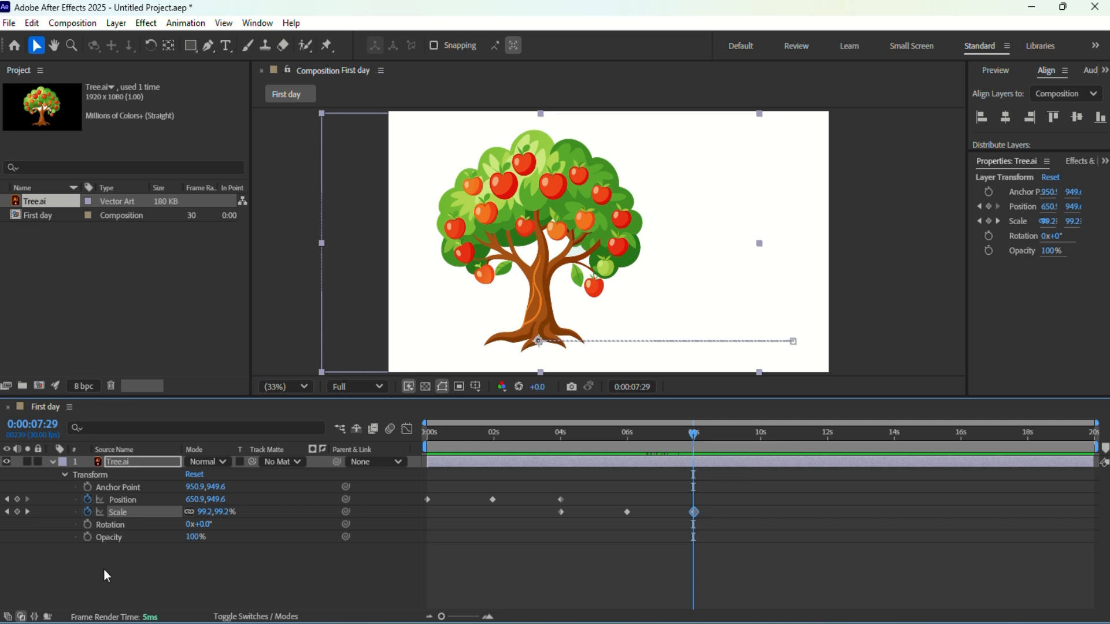
click(87, 527)
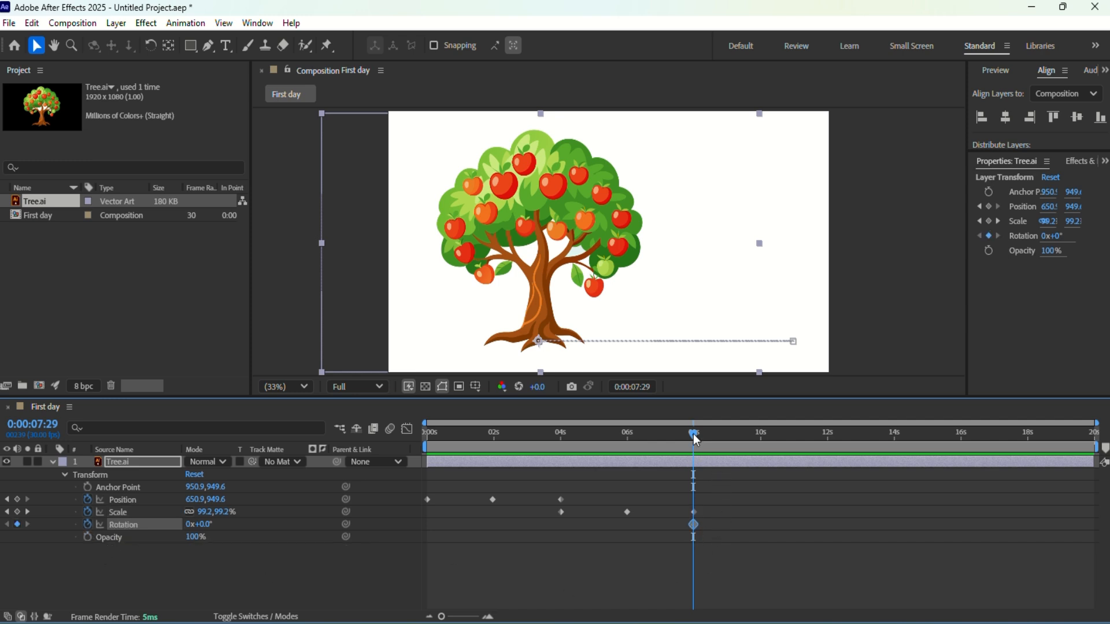
drag(694, 433, 764, 447)
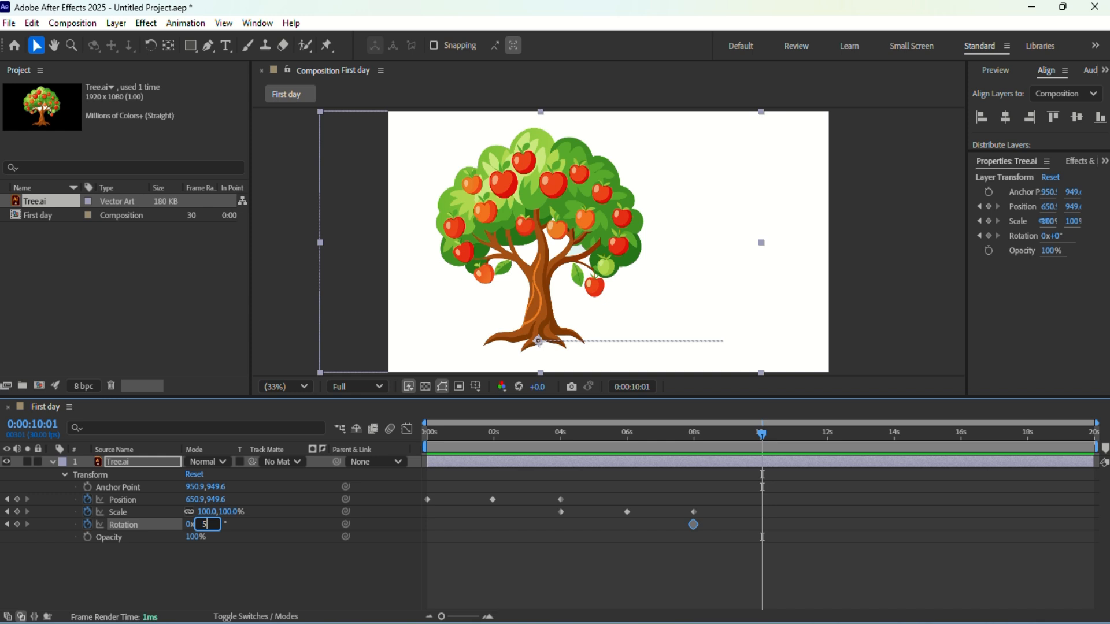
key(Return)
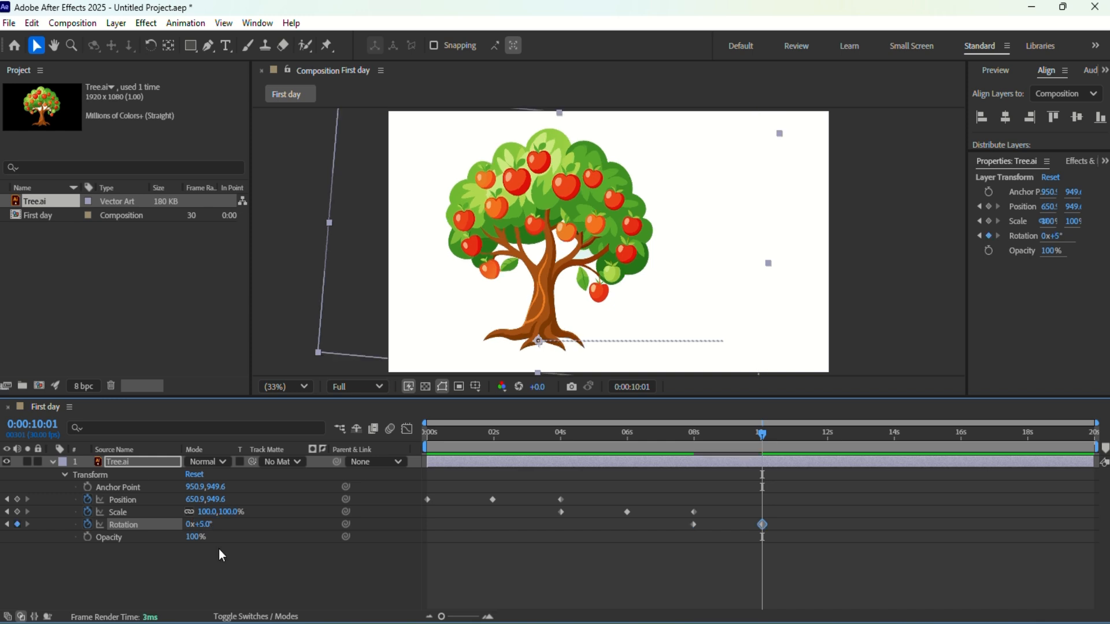
Step: At 12 seconds, set the tree's rotation to -5° to add a third Rotation keyframe
drag(760, 432, 827, 444)
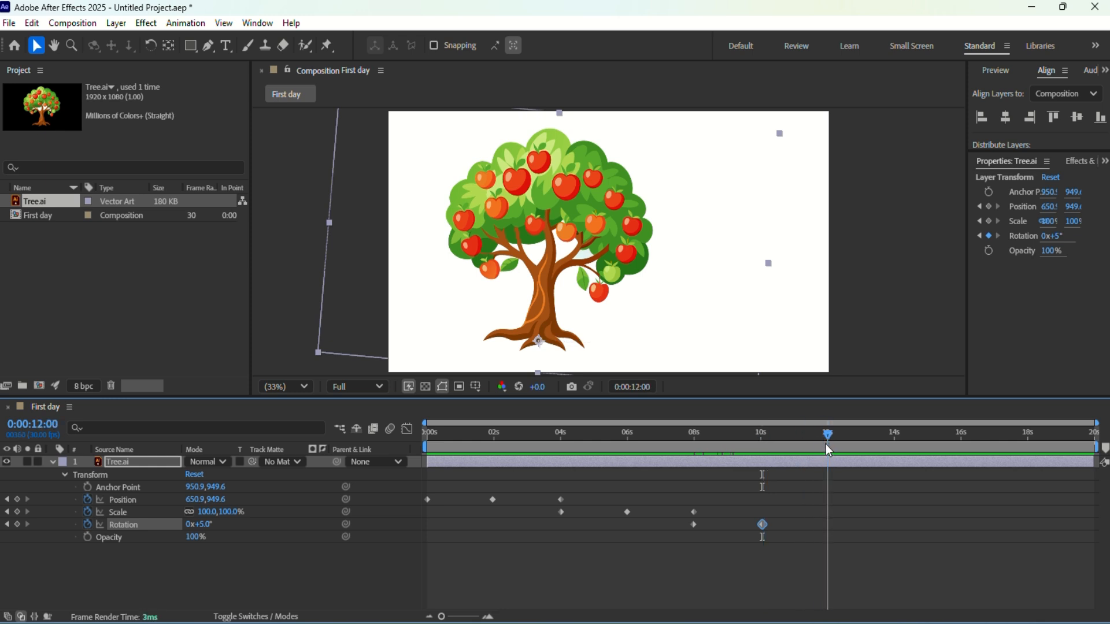
click(206, 525)
text(-5)
key(Return)
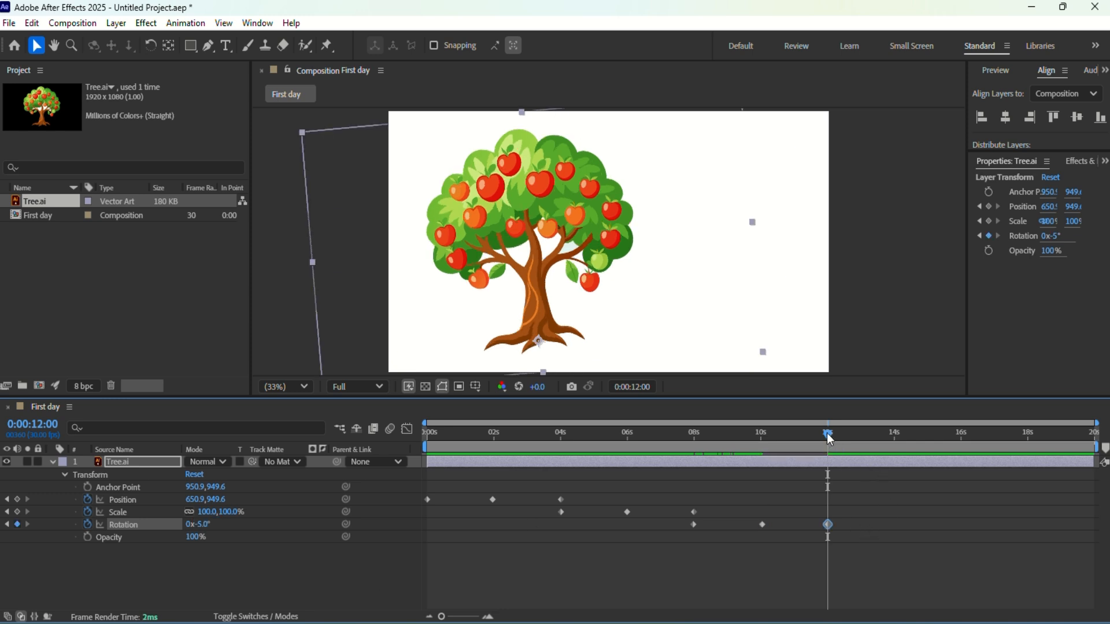
Step: Return to 0 seconds, deselect the layer and preview the moving, scaling and rotating tree past 12 seconds
drag(830, 439, 420, 444)
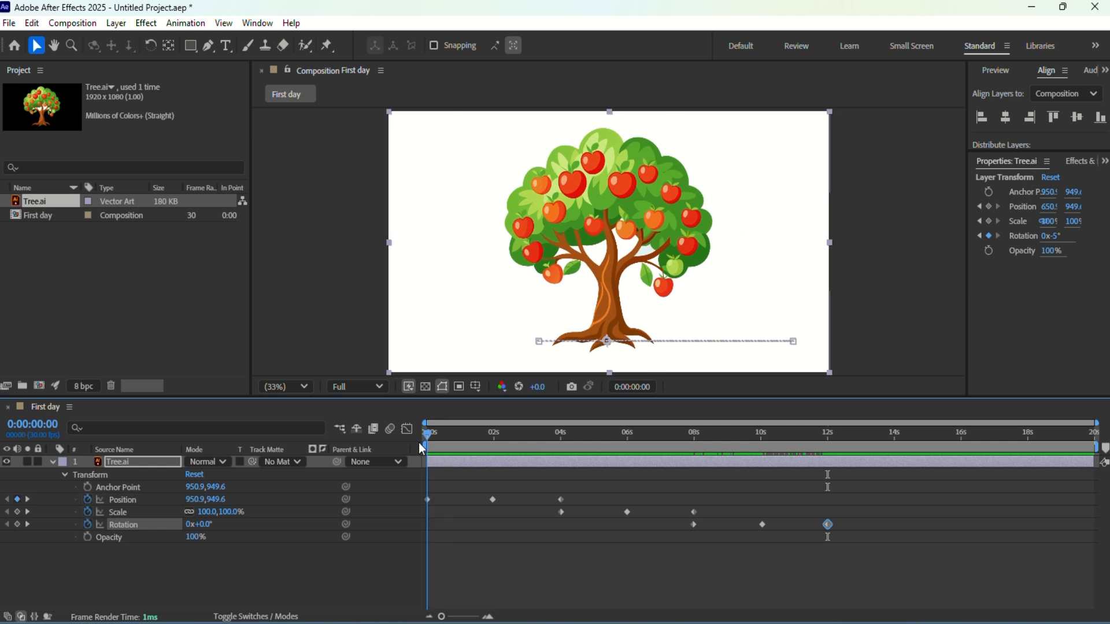
click(346, 588)
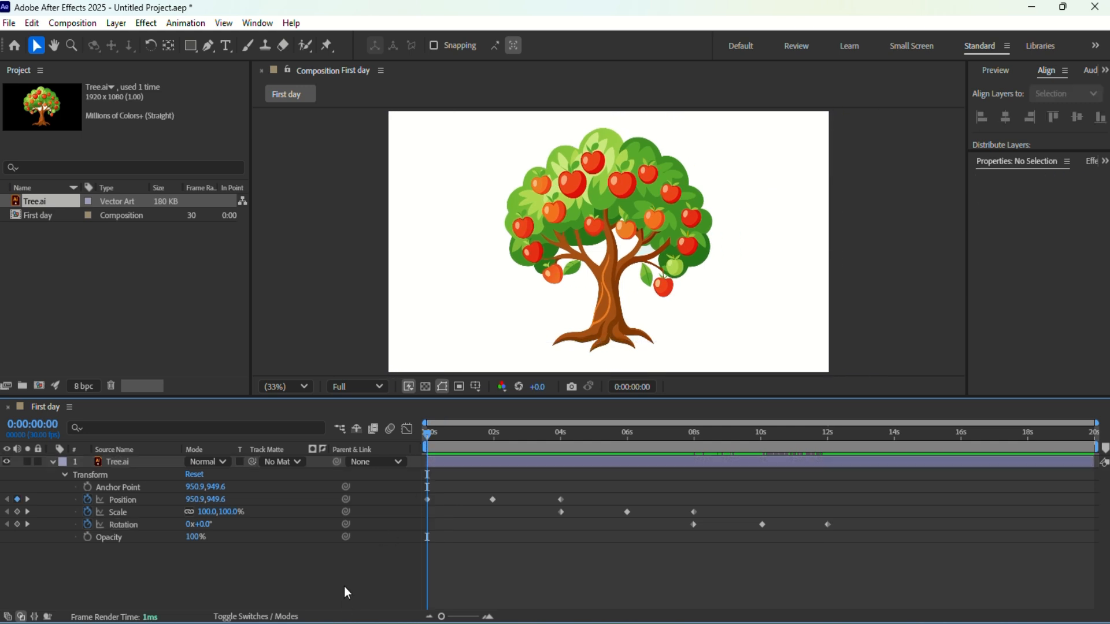
key(space)
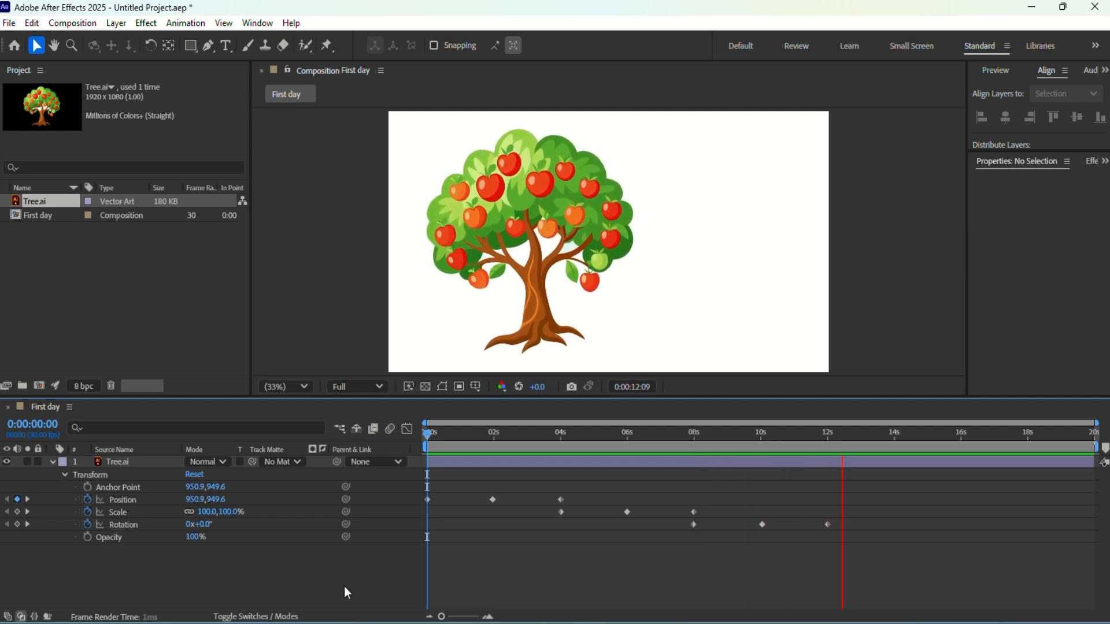
key(space)
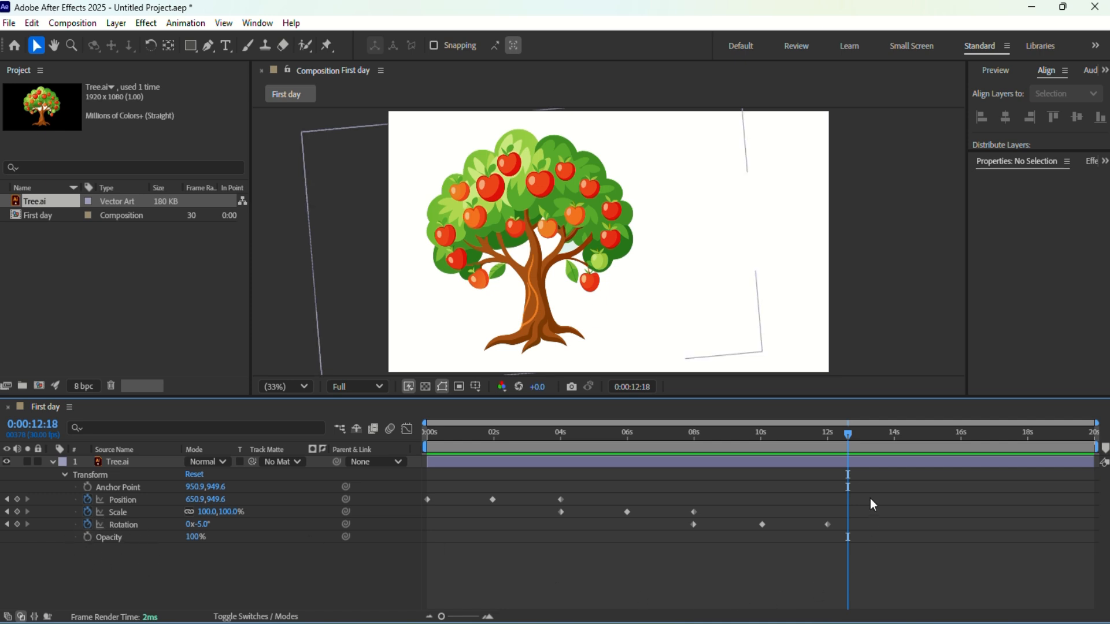
Step: Enable Opacity keyframing for the Tree.ai layer at 0:00:07:29, and set the opacity to 50% at 0:00:10:01
drag(848, 434, 693, 500)
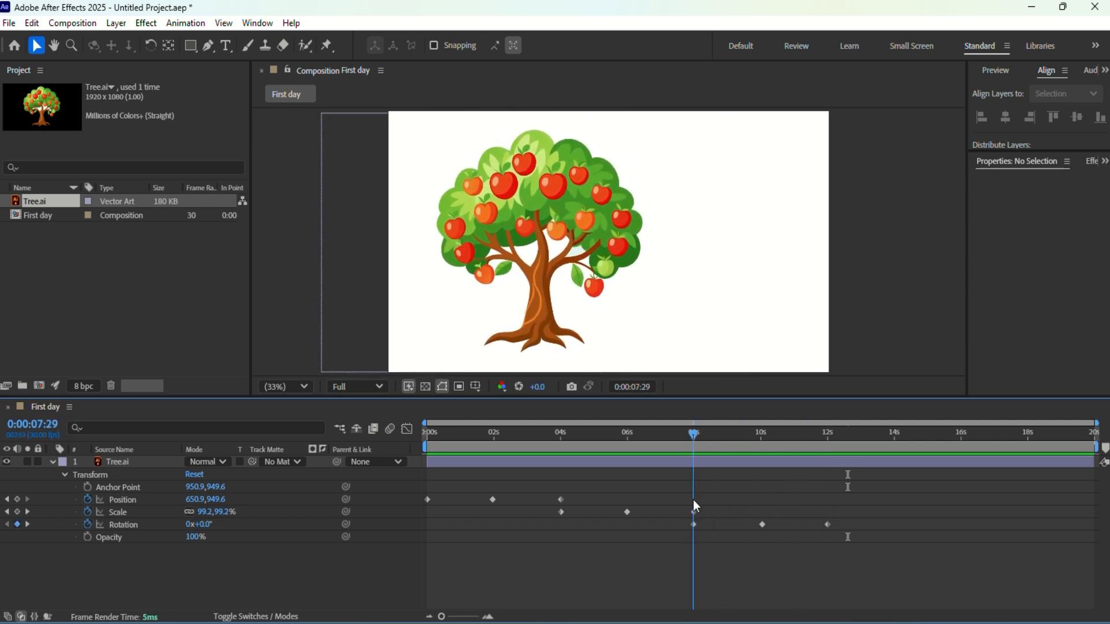
click(88, 537)
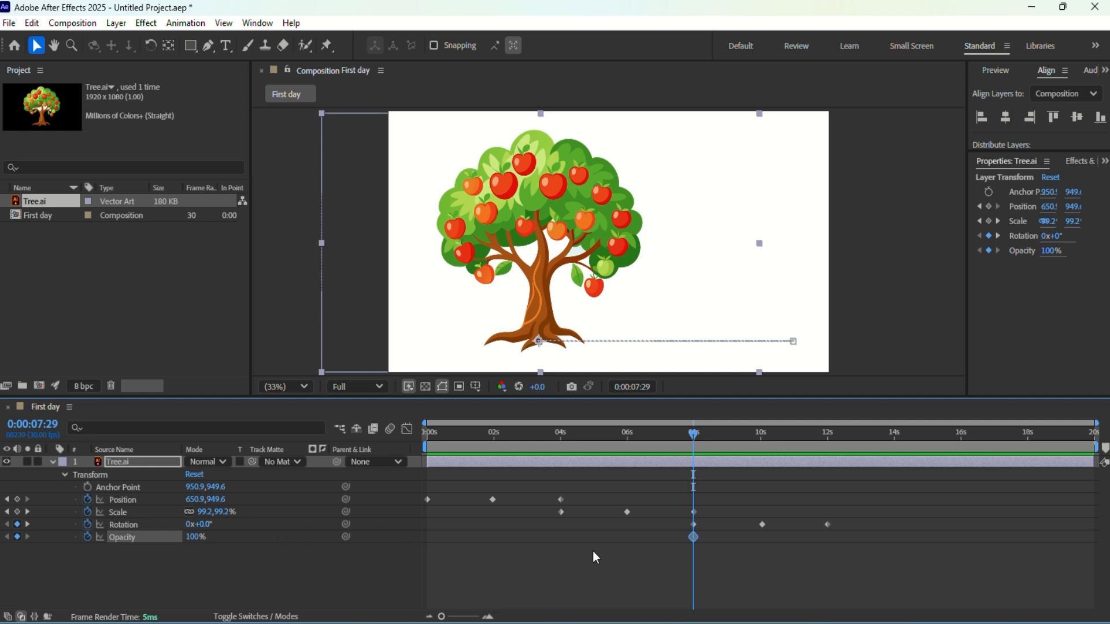
drag(694, 444, 764, 452)
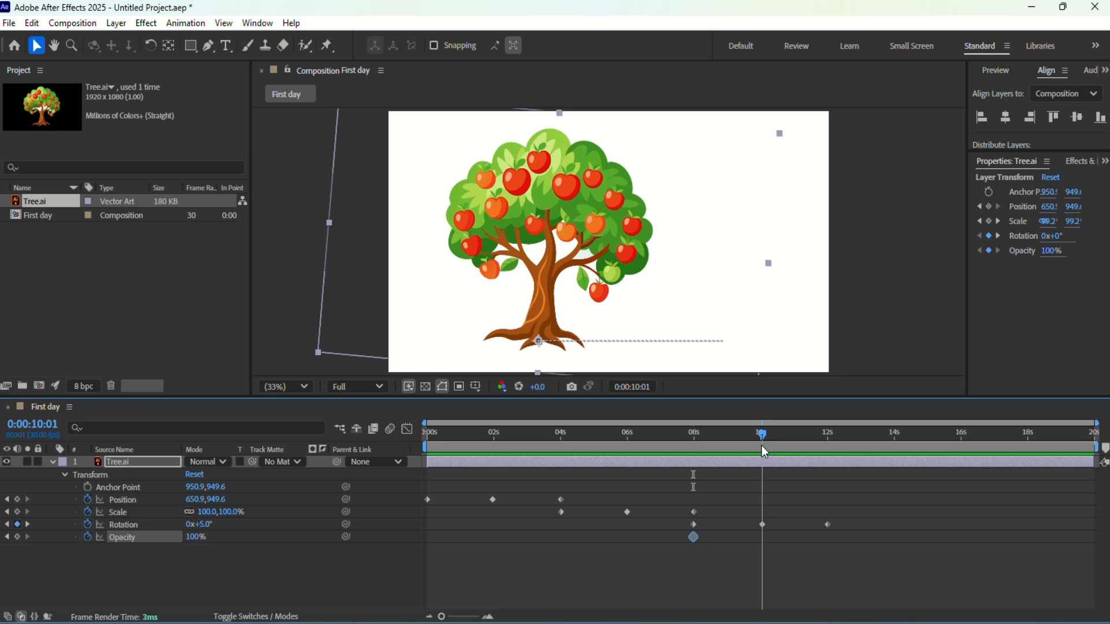
click(195, 538)
text(50)
key(Return)
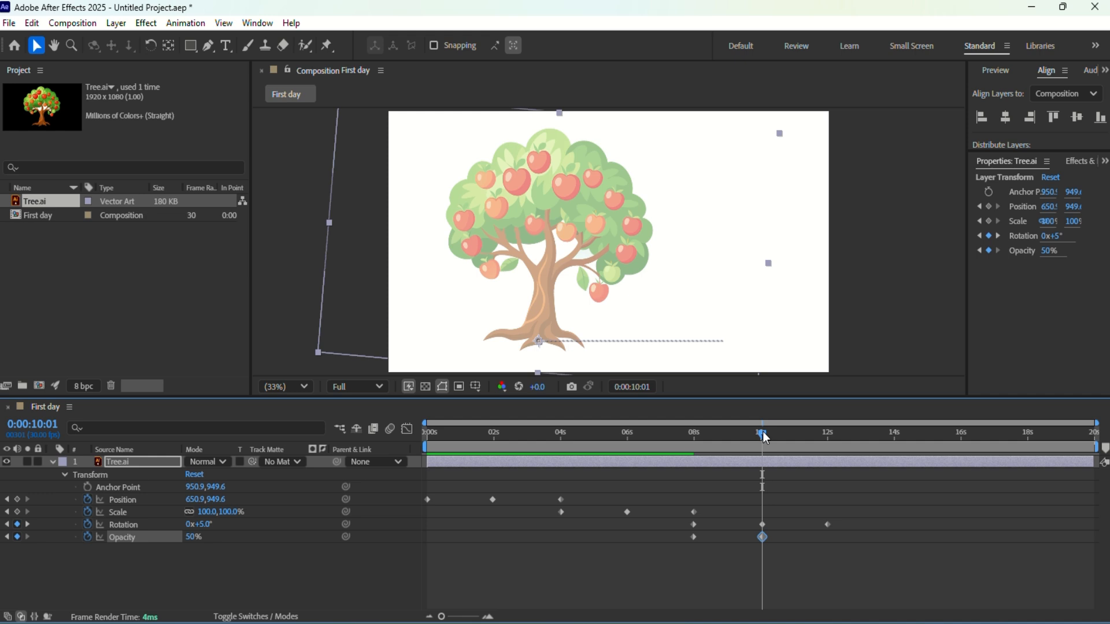
Step: At 0:00:12:01, set the tree's opacity to 100% to add a third Opacity keyframe
drag(761, 435, 828, 443)
click(193, 539)
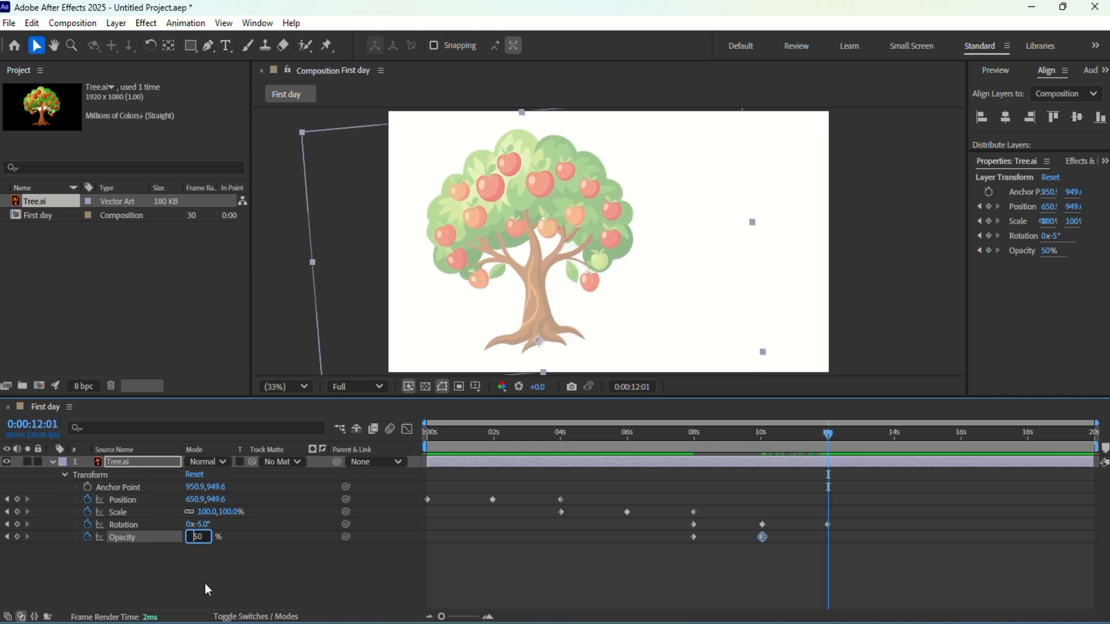
double_click(197, 537)
text(100)
key(Return)
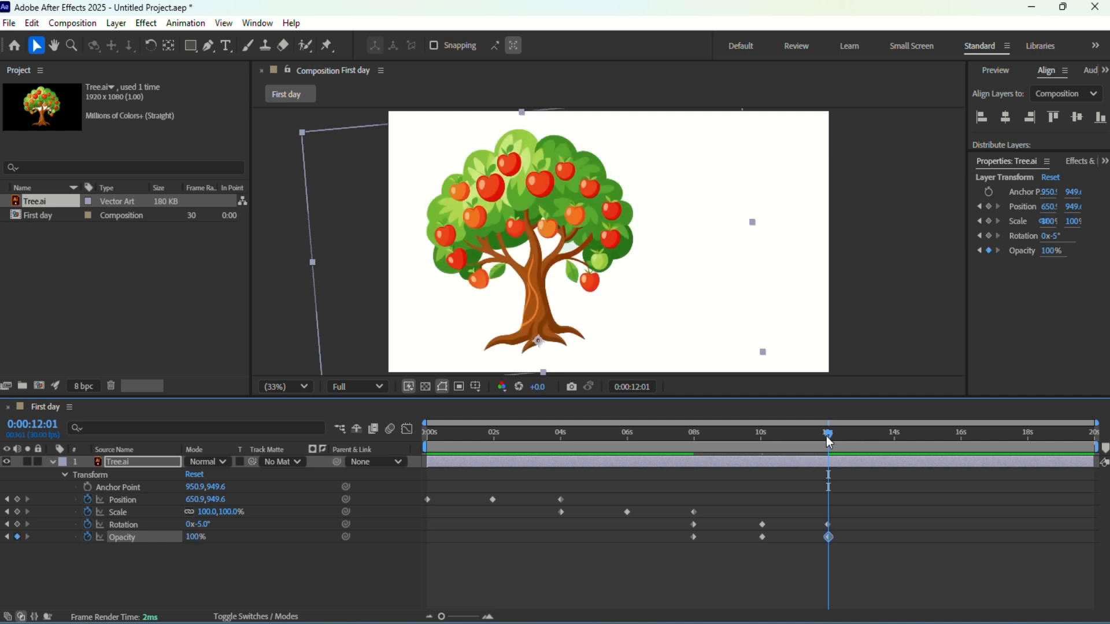
Step: Return to 0 seconds, deselect the layer and preview the full animation including the opacity fade to nearly 14 seconds
drag(831, 440, 414, 453)
click(373, 591)
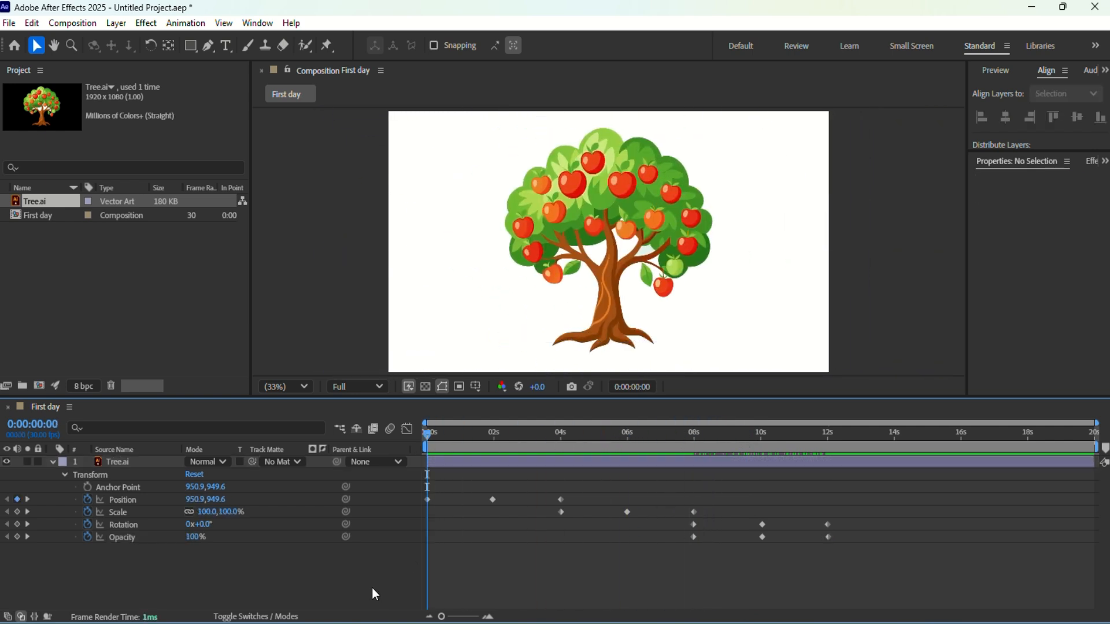
key(space)
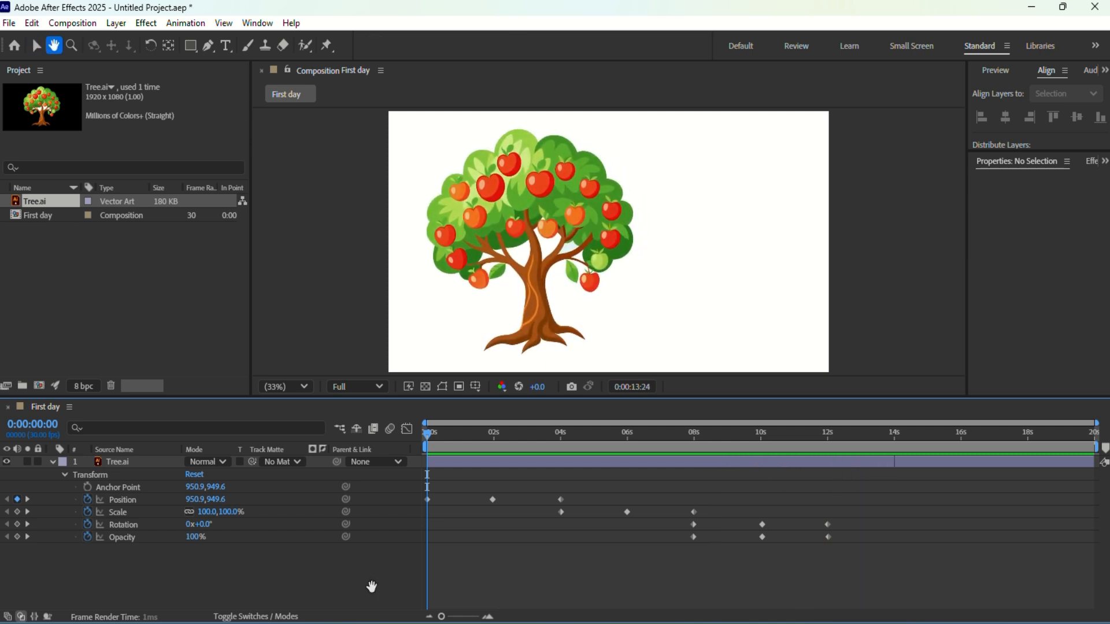
key(space)
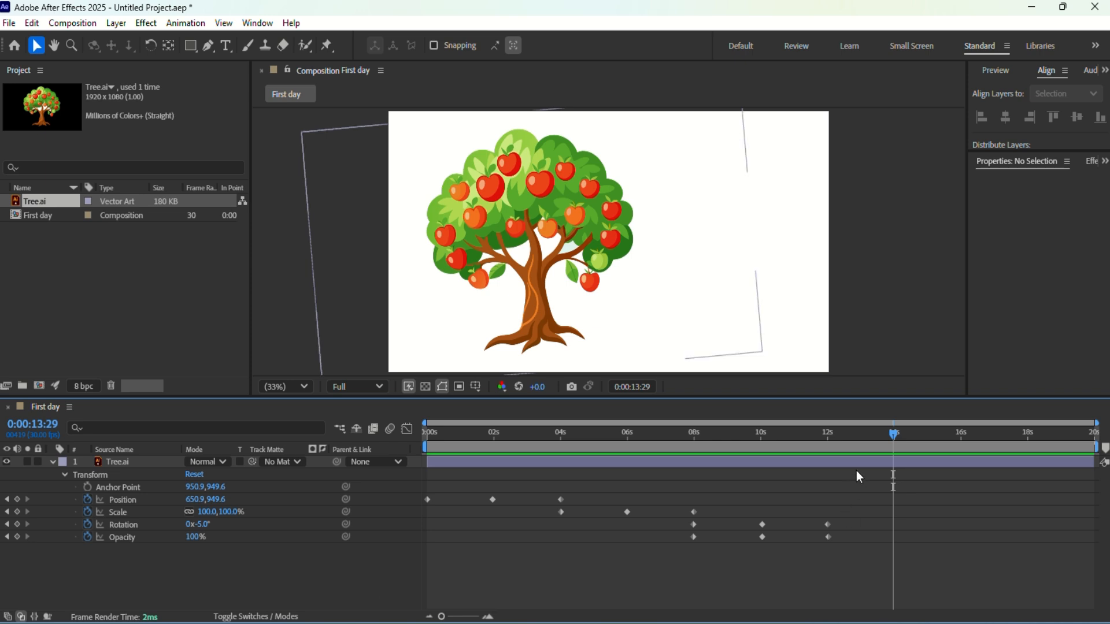
Step: Move the current time back to 0 seconds and collapse the Tree.ai layer's properties
drag(890, 438, 418, 453)
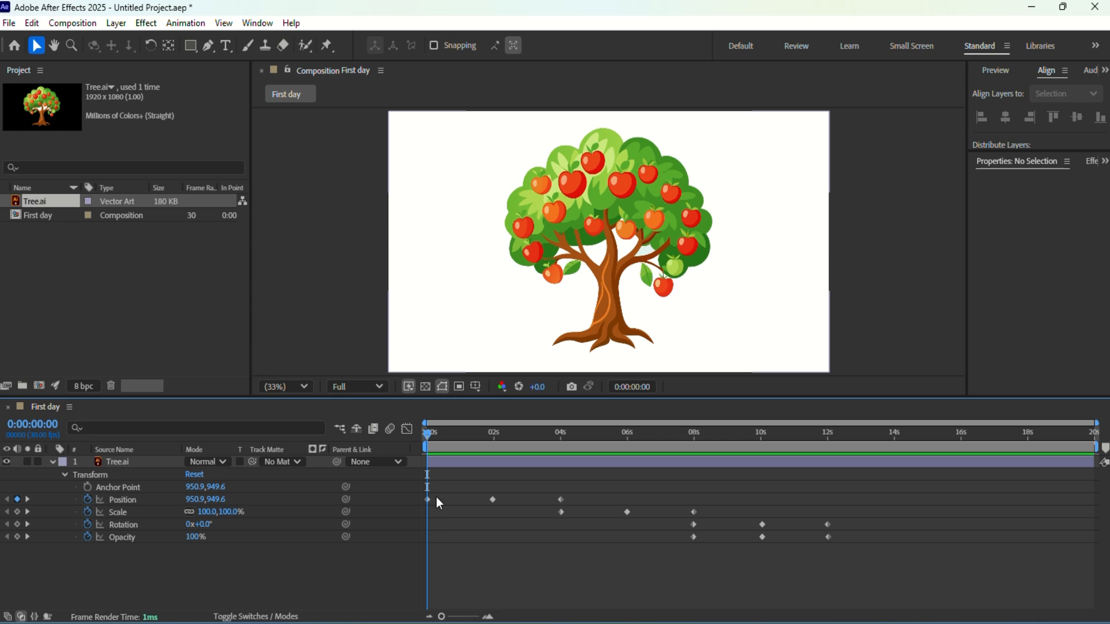
click(53, 463)
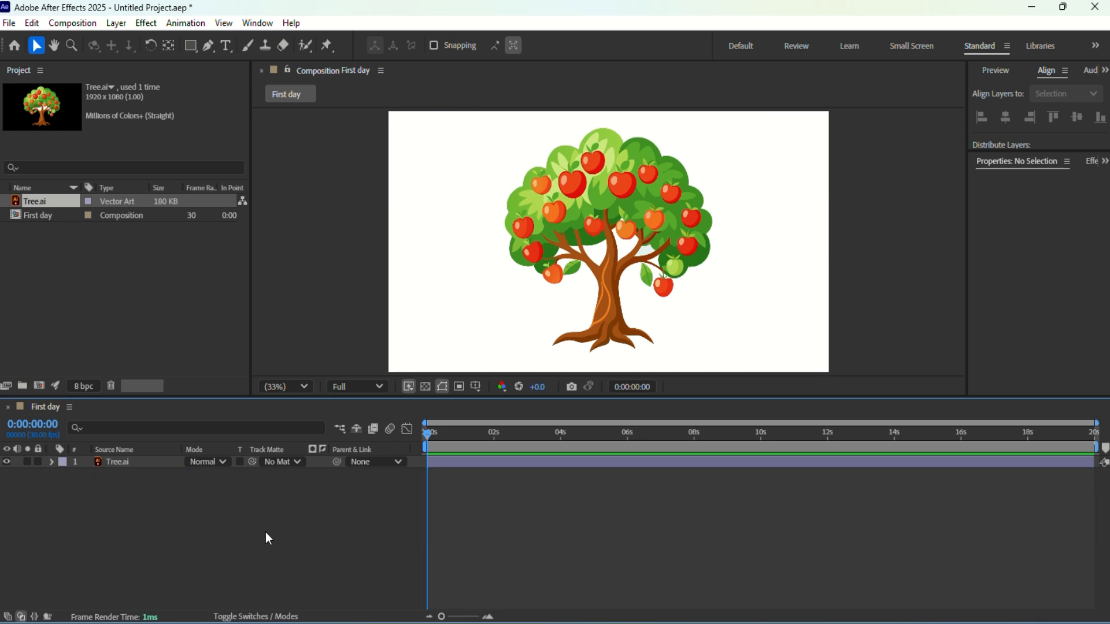